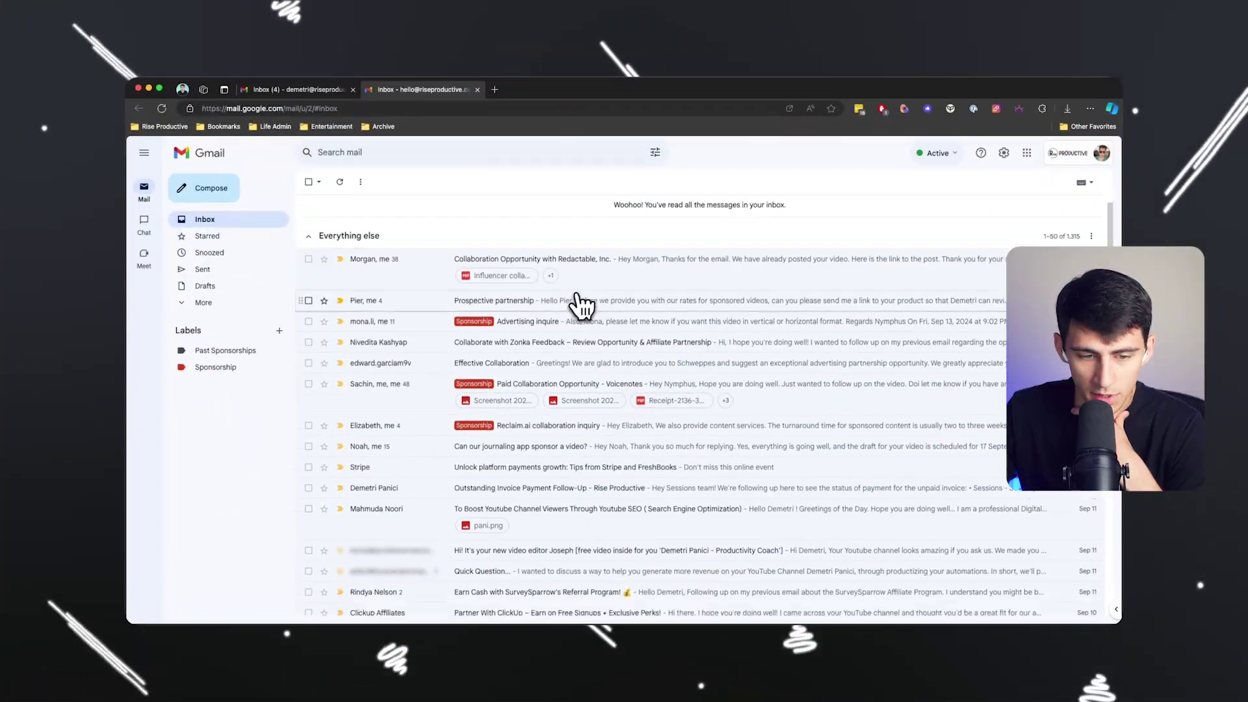
# Open the 'Setting Sponsored Emails with Sponsorship Label' workflow and view its Label added trigger.
pyautogui.scroll(-1, 585, 292)
pyautogui.scroll(2, 585, 370)
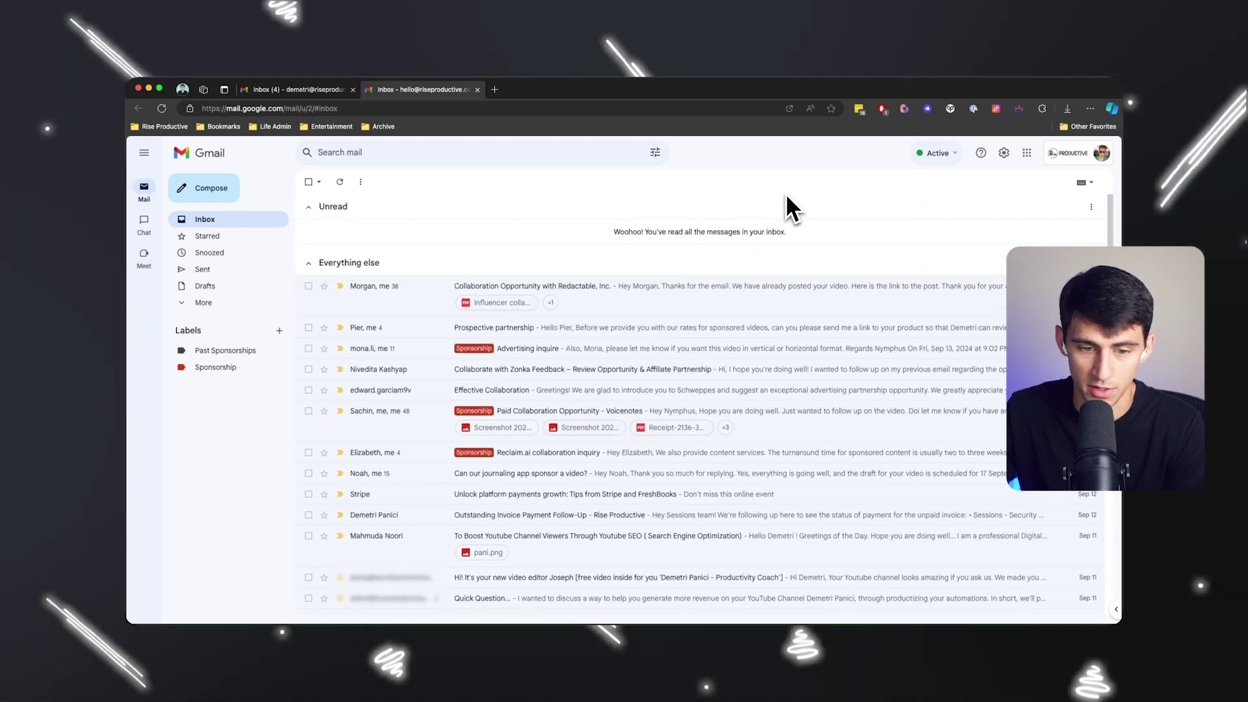
pyautogui.scroll(-1, 787, 197)
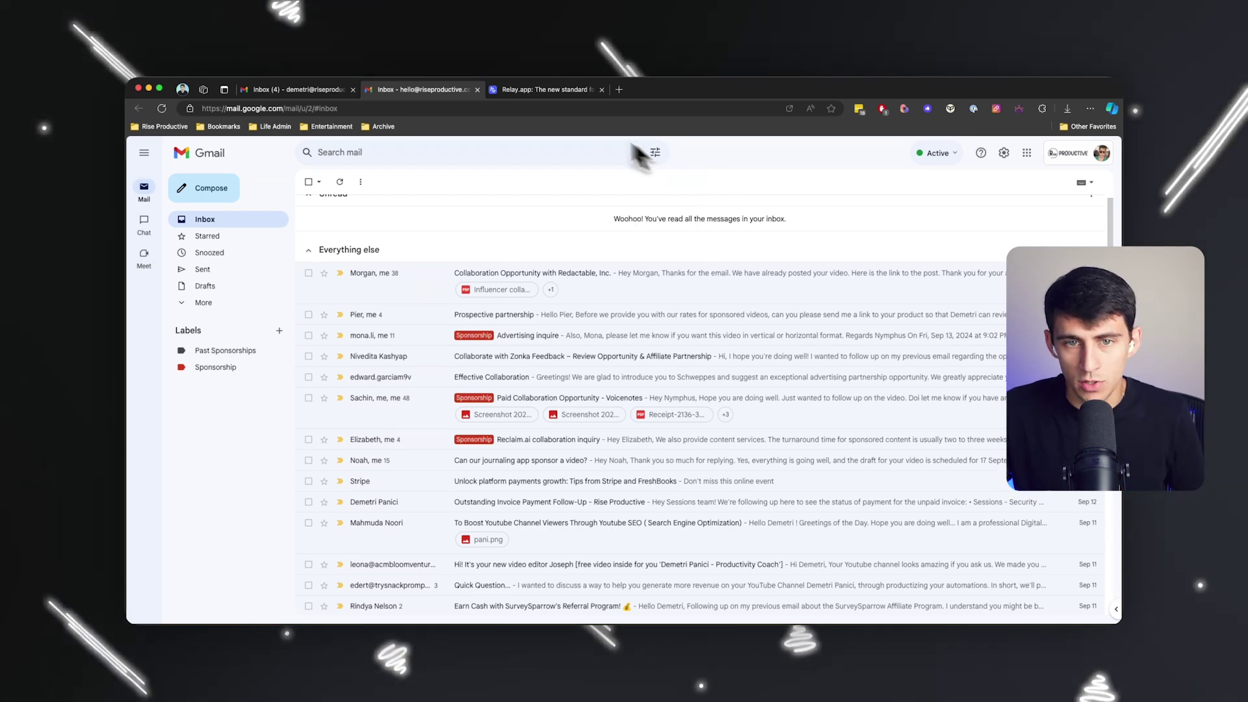
pyautogui.click(560, 95)
pyautogui.click(416, 89)
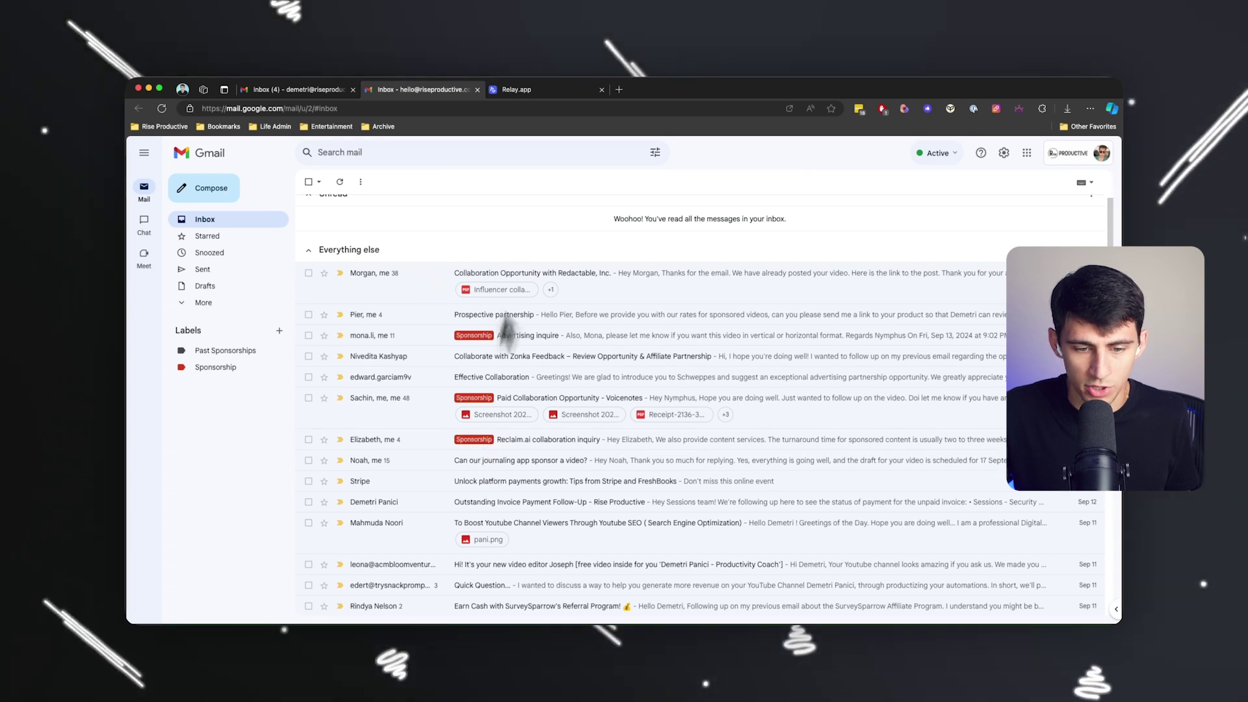
pyautogui.click(553, 91)
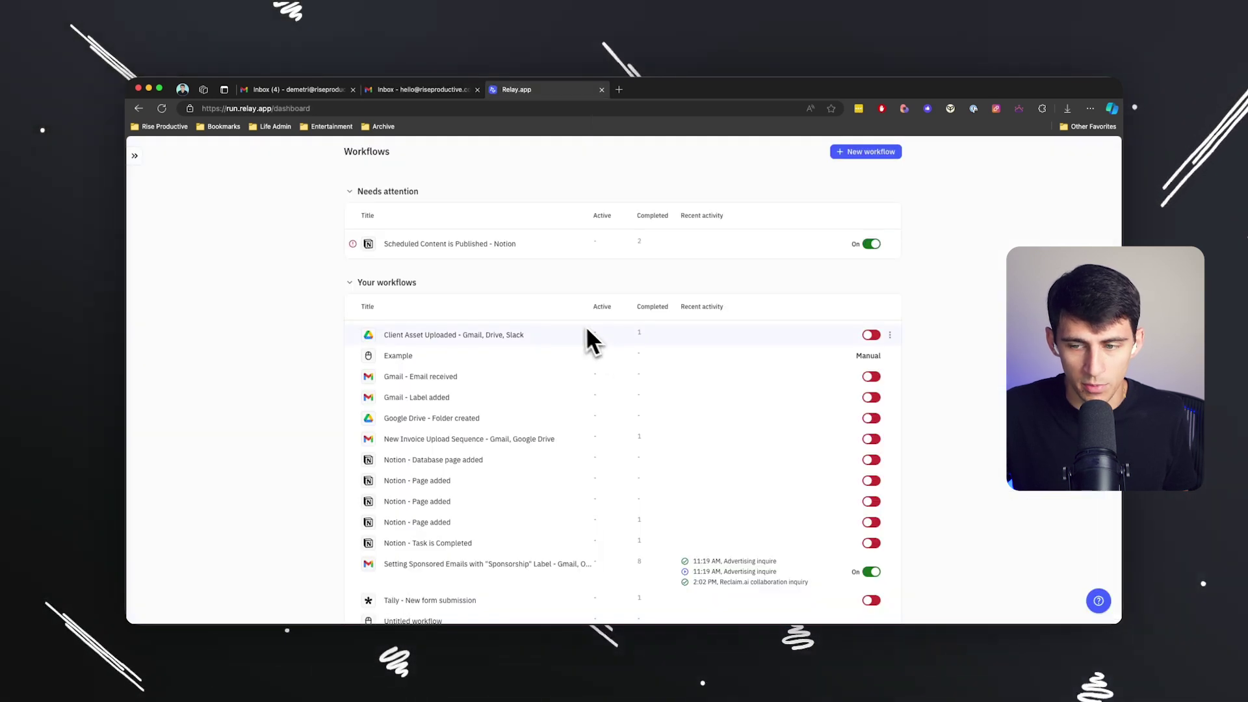
pyautogui.scroll(-2, 715, 345)
pyautogui.click(516, 487)
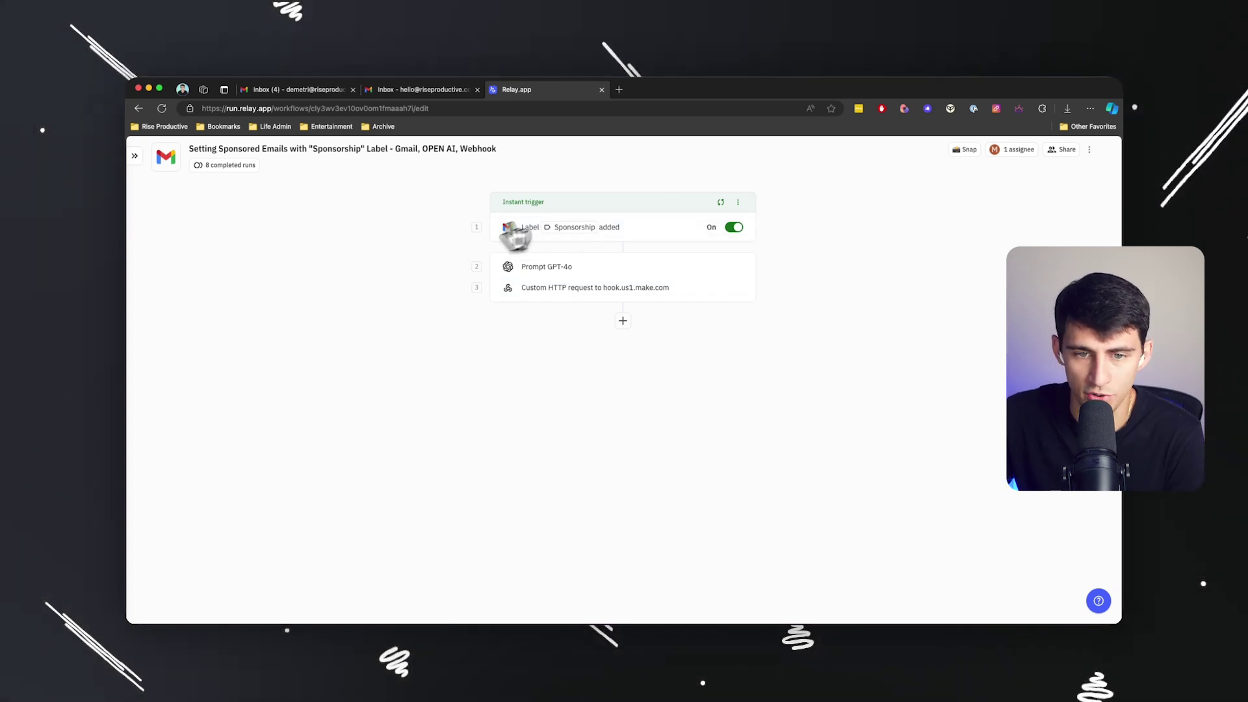
pyautogui.click(572, 230)
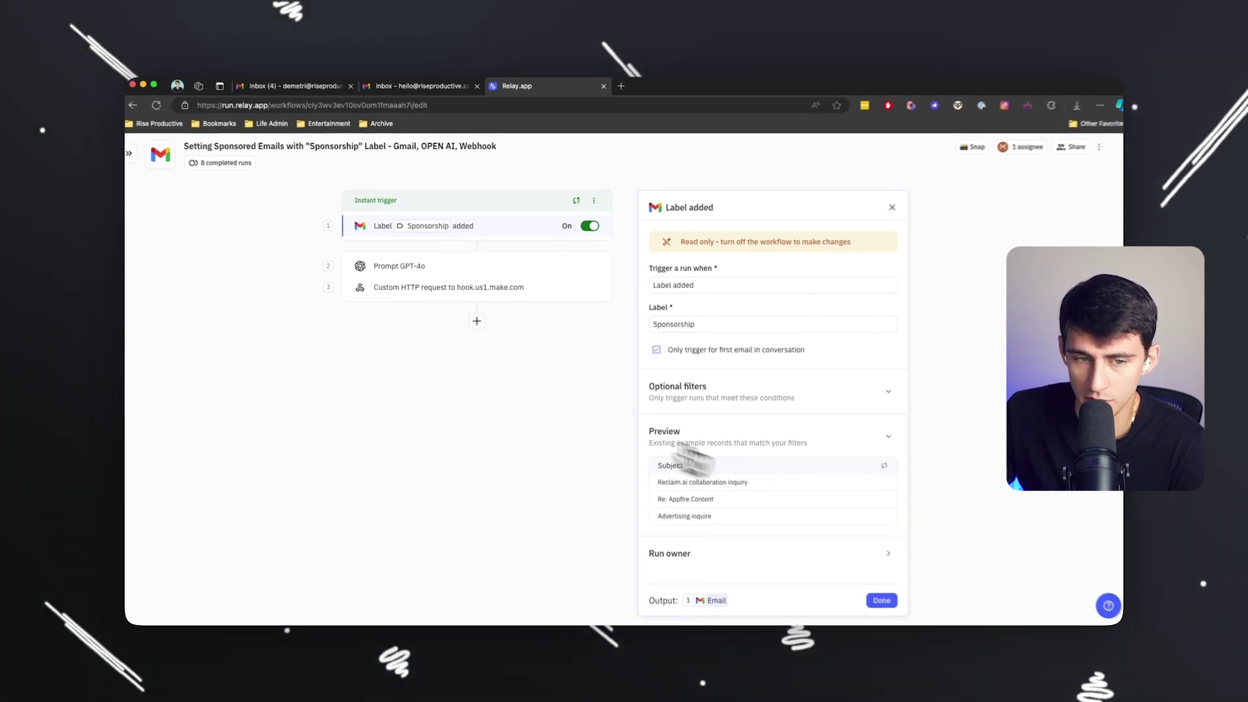
# Read the GPT-4o company-name prompt and the Make webhook HTTP request, then go back to Gmail.
pyautogui.click(389, 261)
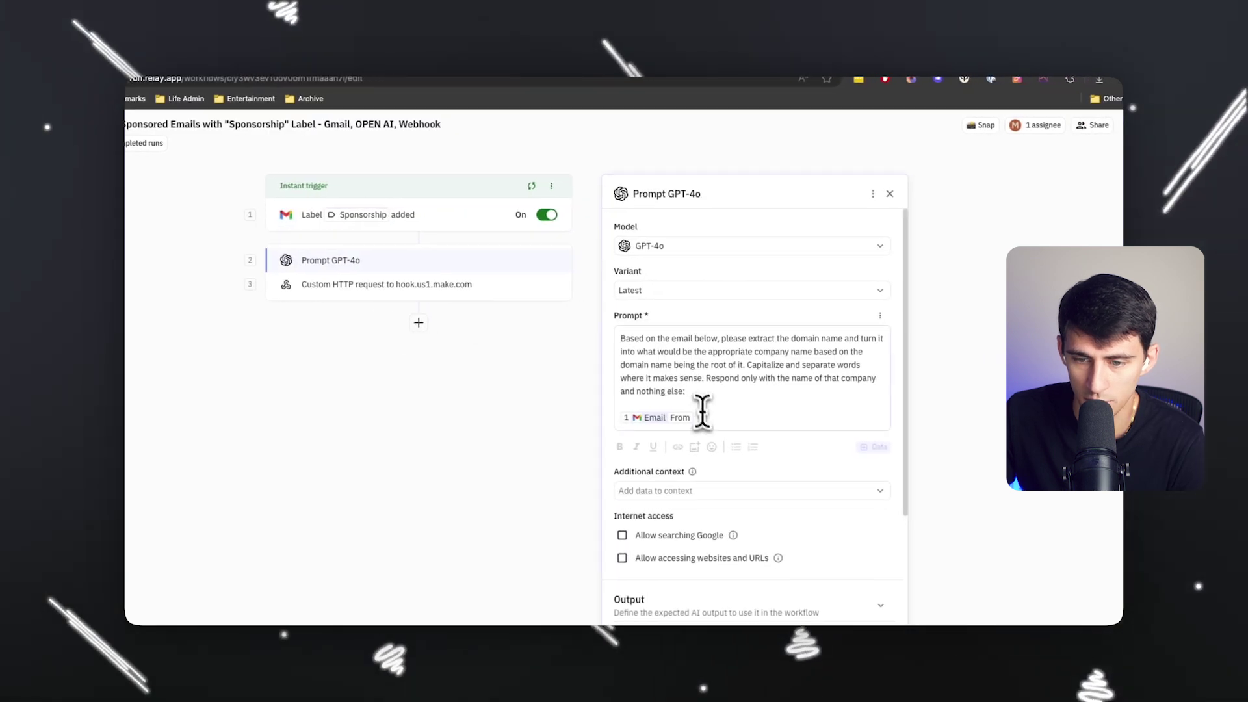
pyautogui.tripleClick(736, 398)
pyautogui.click(818, 390)
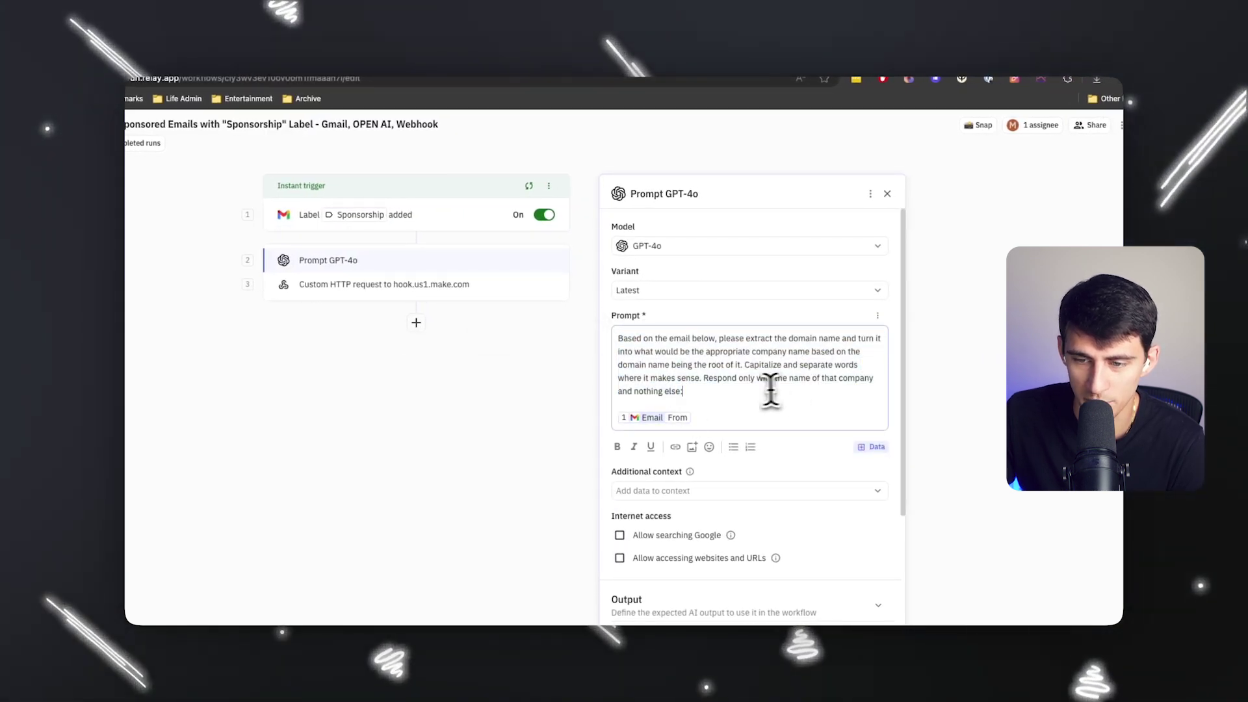
pyautogui.moveTo(778, 404); pyautogui.dragTo(645, 338)
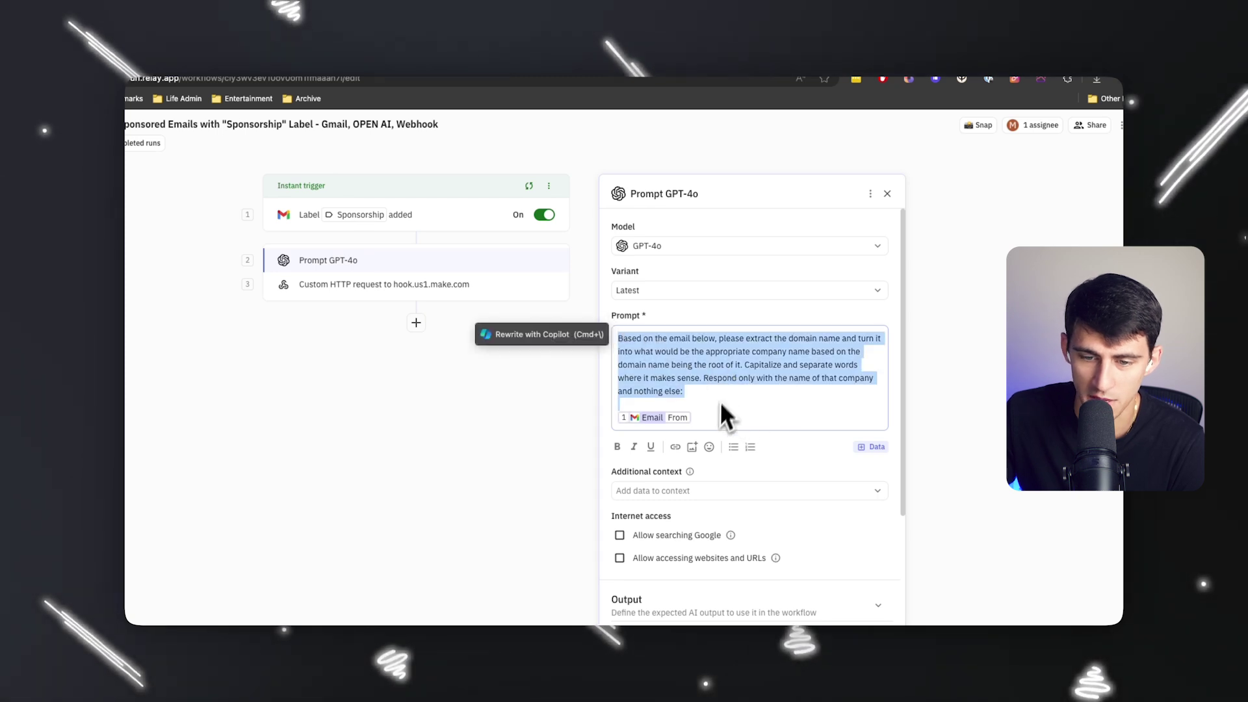
pyautogui.click(345, 284)
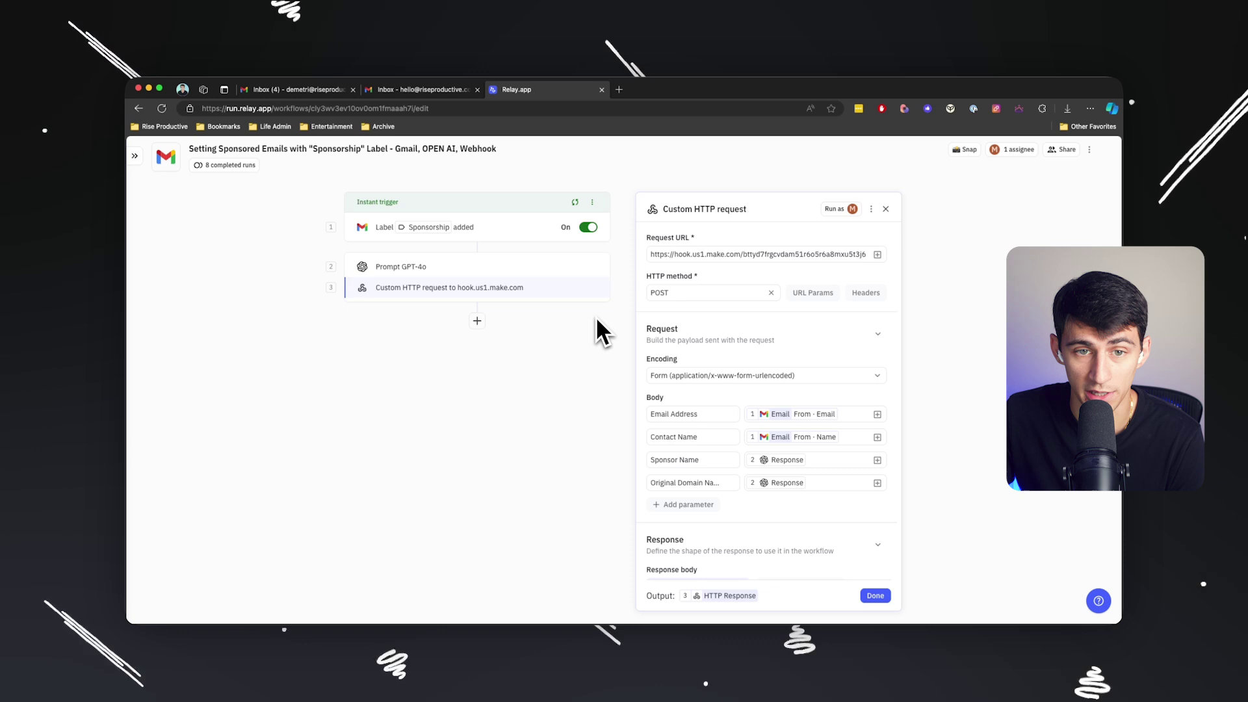
pyautogui.click(454, 93)
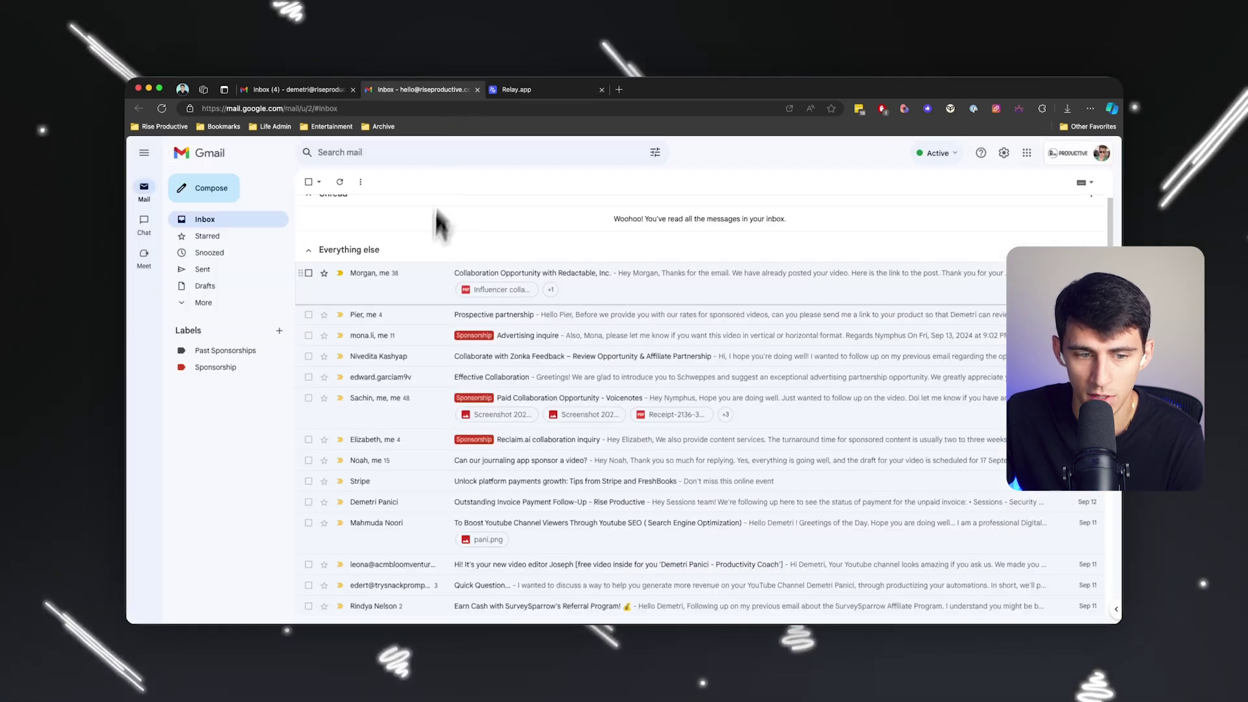
# Apply the Sponsorship label to the Stripe platform-payments-growth email in Gmail.
pyautogui.scroll(-1, 461, 348)
pyautogui.scroll(-1, 464, 349)
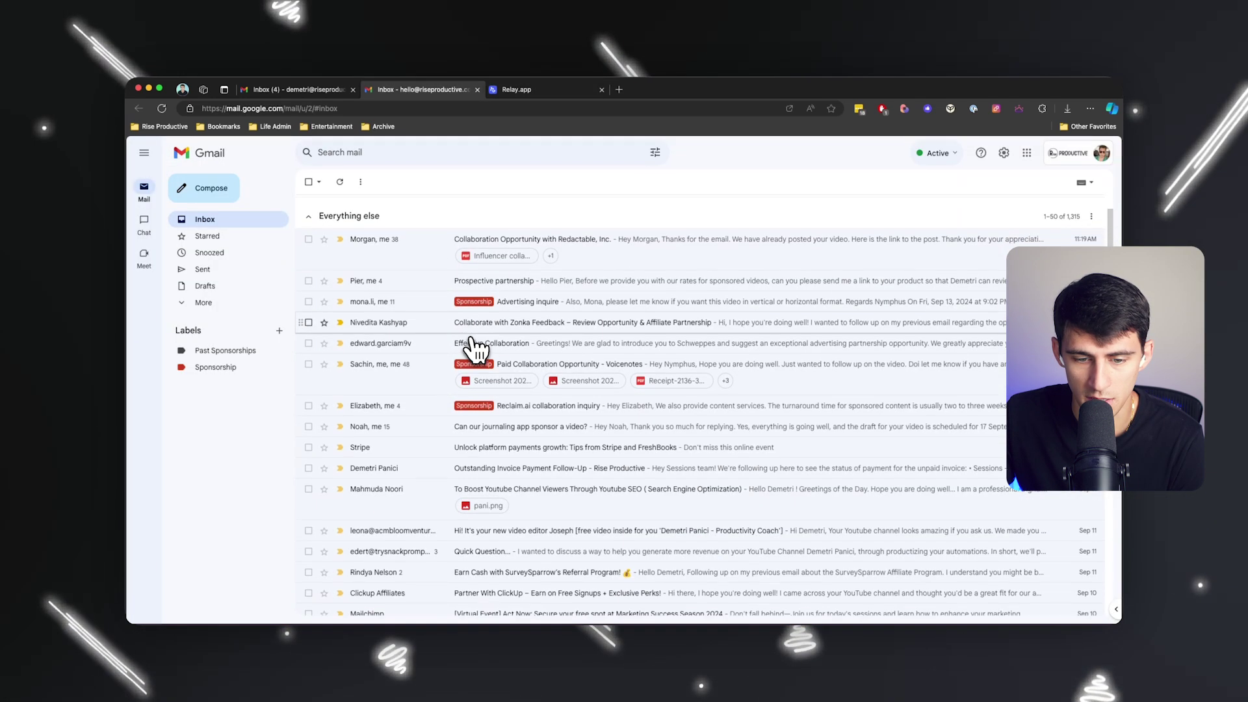
pyautogui.rightClick(408, 450)
pyautogui.click(408, 449)
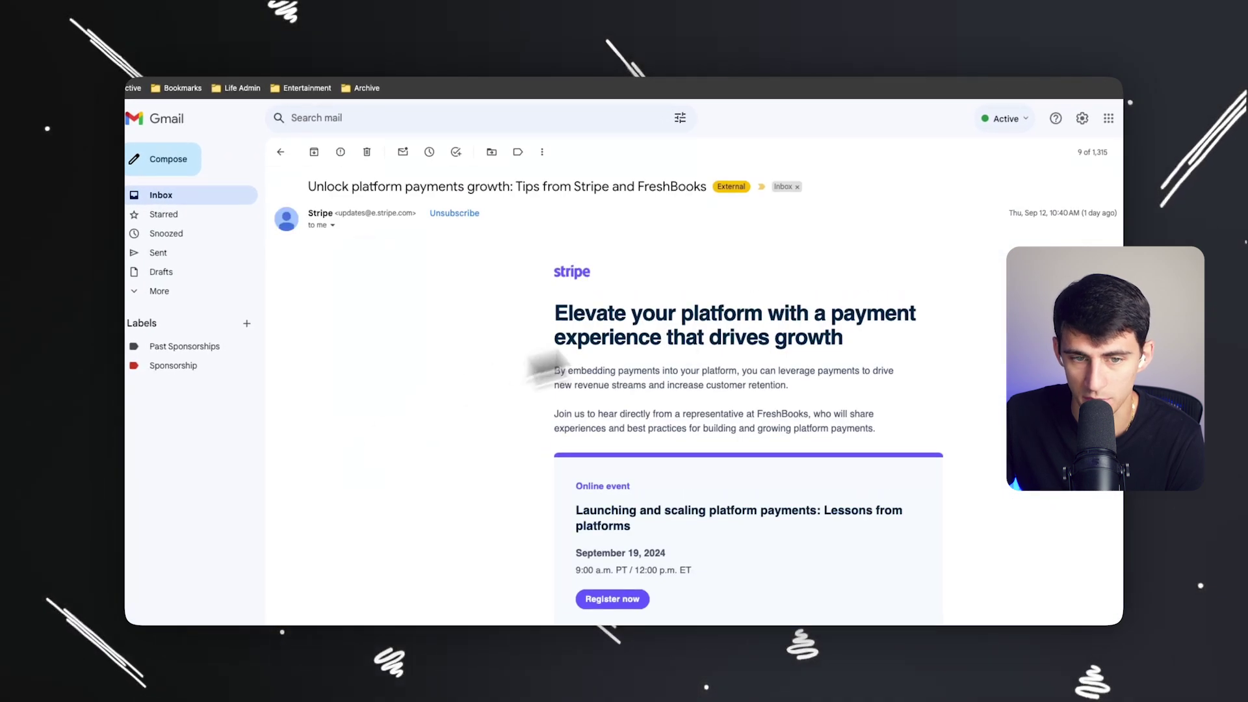
pyautogui.click(250, 195)
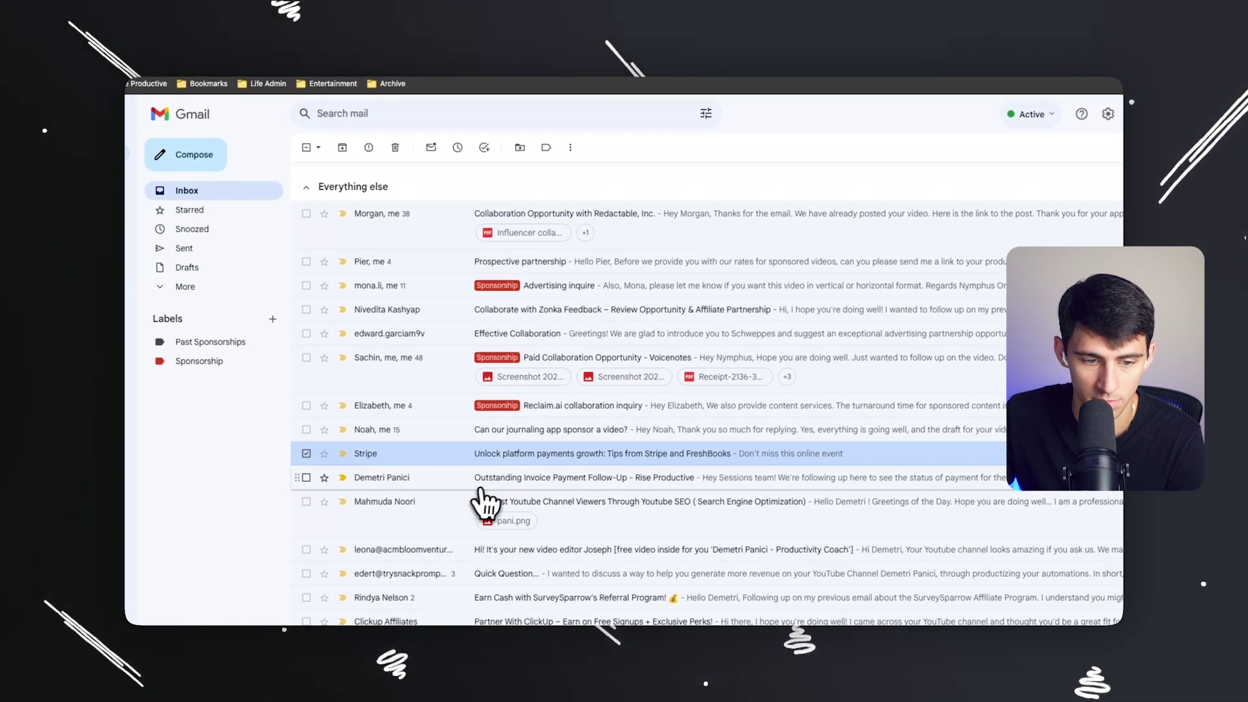
pyautogui.rightClick(387, 451)
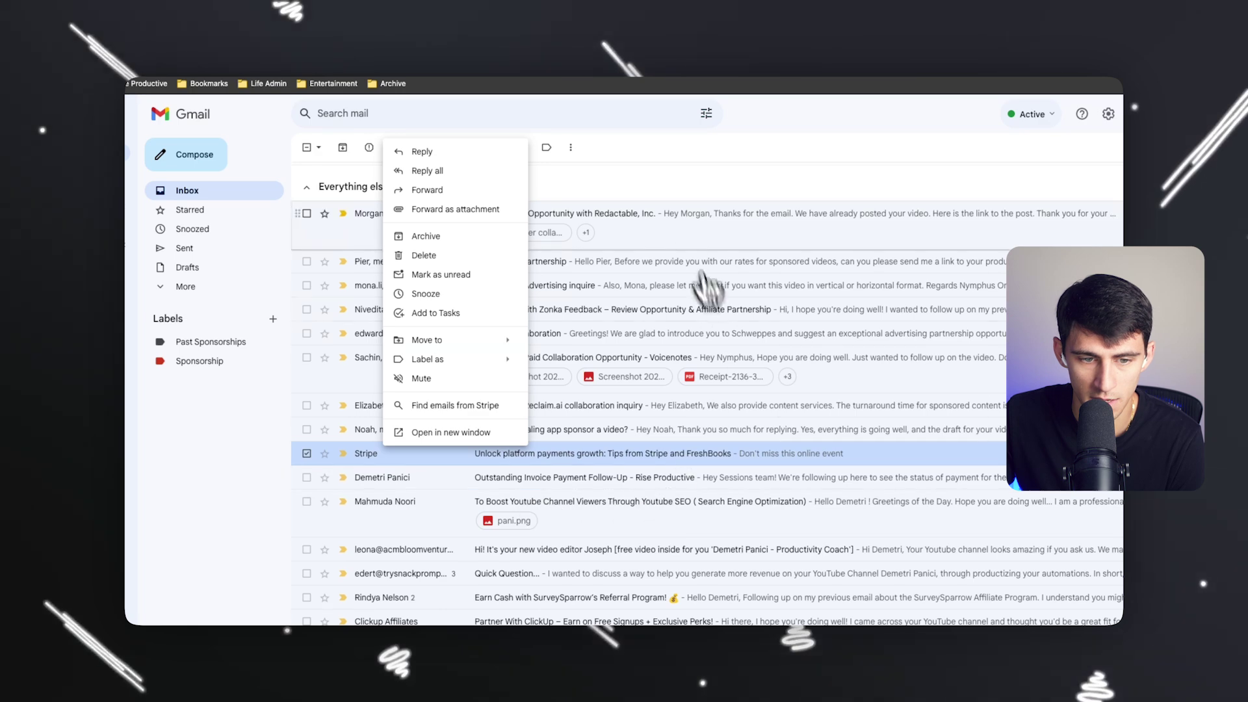
pyautogui.moveTo(446, 362)
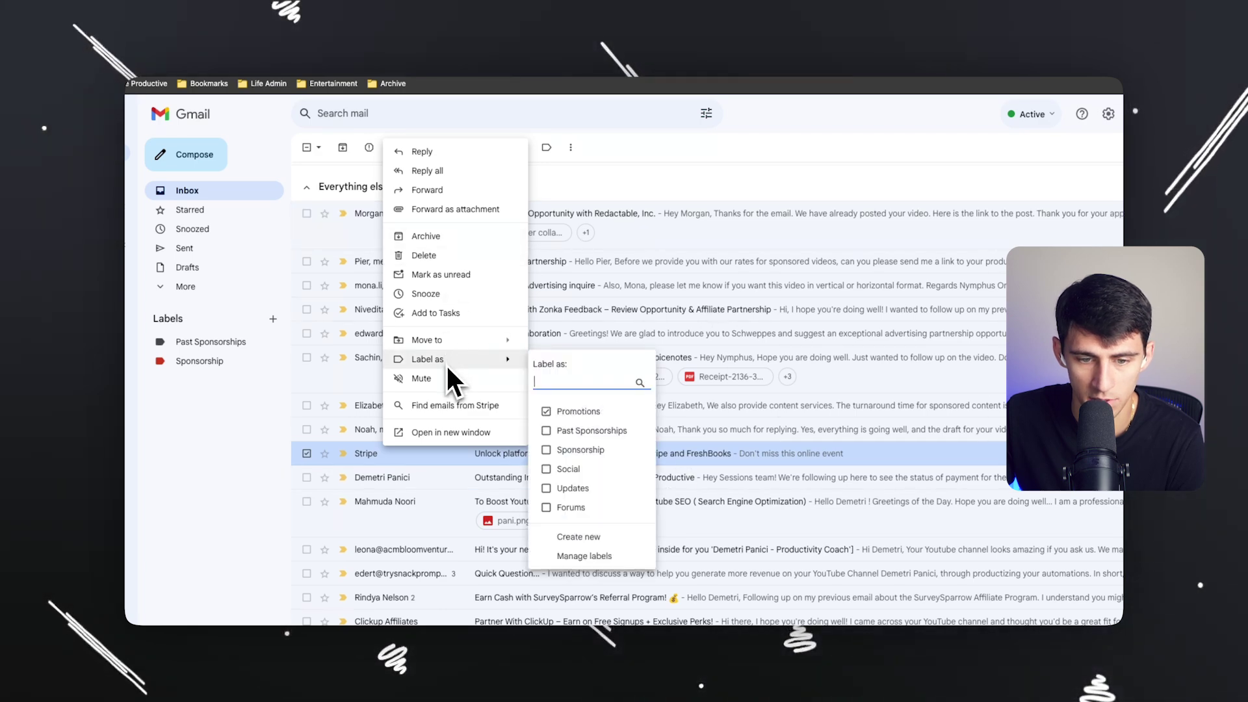
pyautogui.click(575, 451)
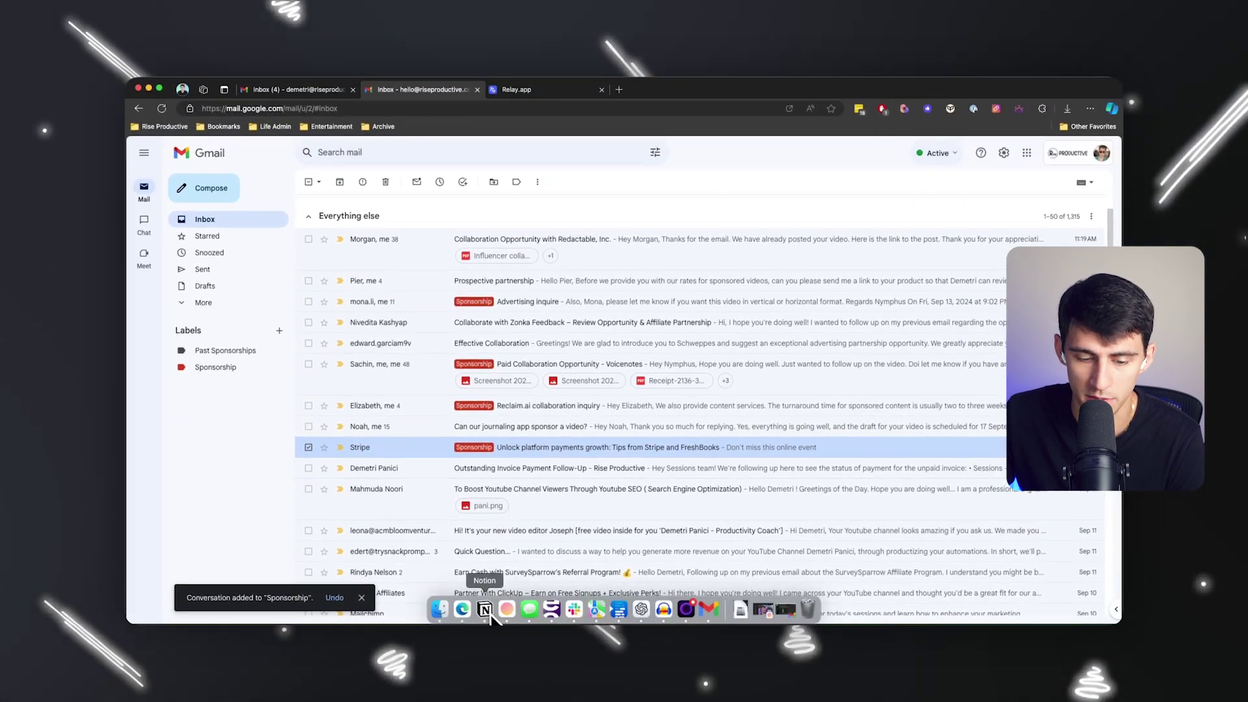
pyautogui.click(487, 611)
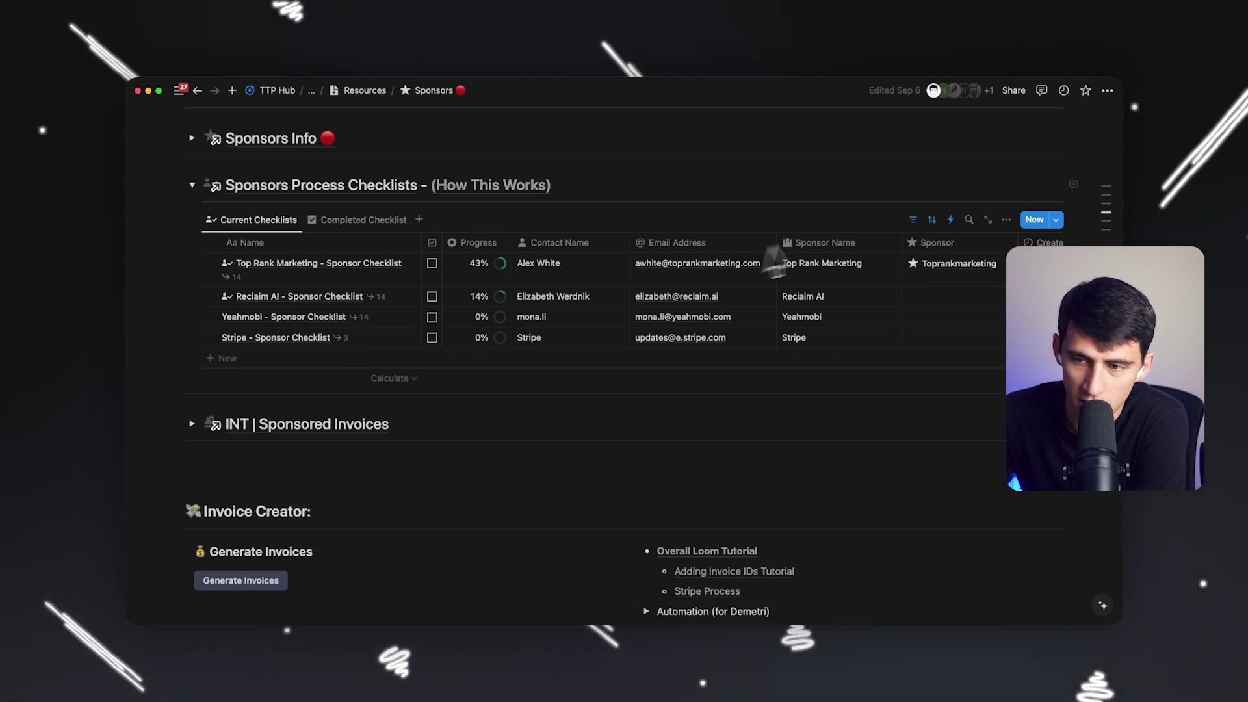
# Review the Create Sub Tasks automation and the new-checklist templates on the Sponsors database.
pyautogui.click(950, 219)
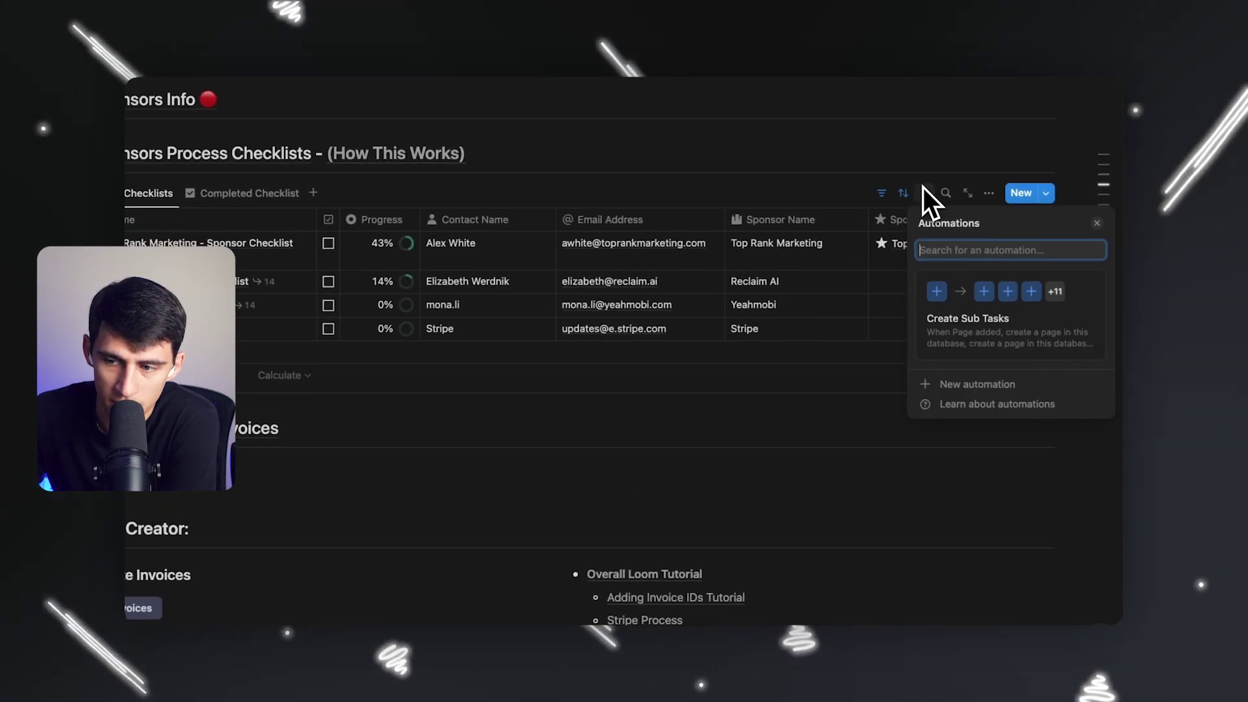
pyautogui.click(960, 328)
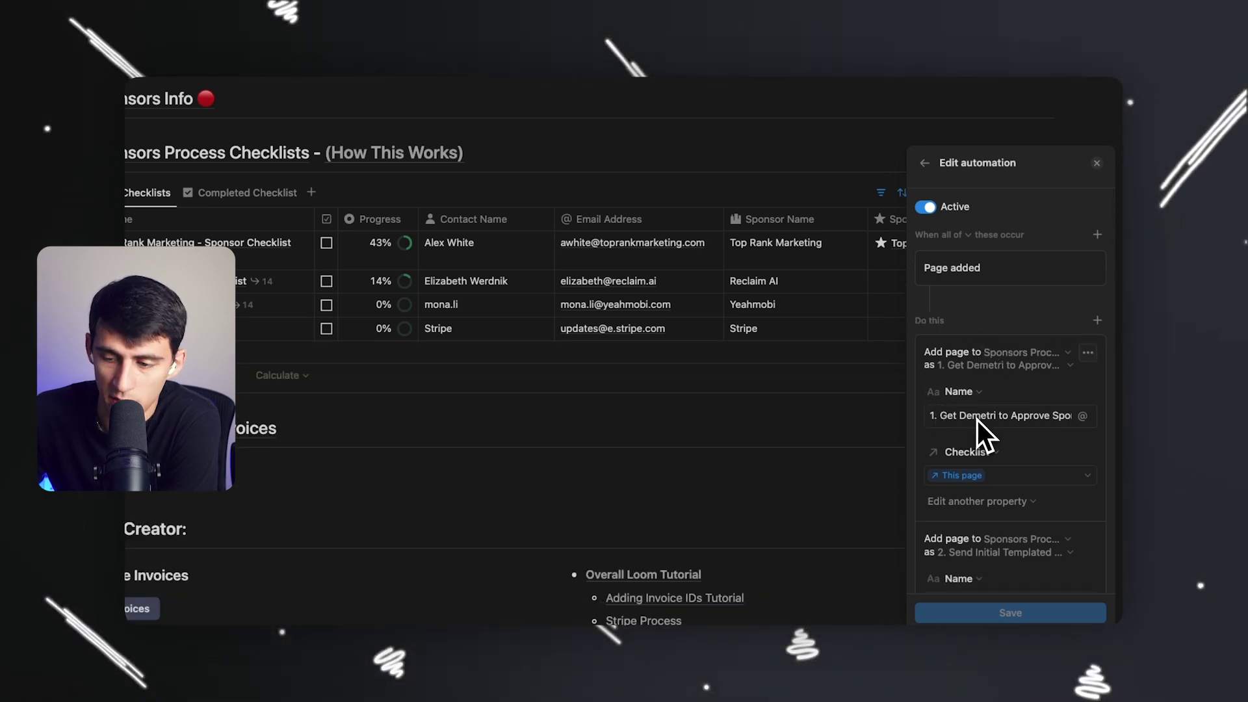
pyautogui.click(839, 311)
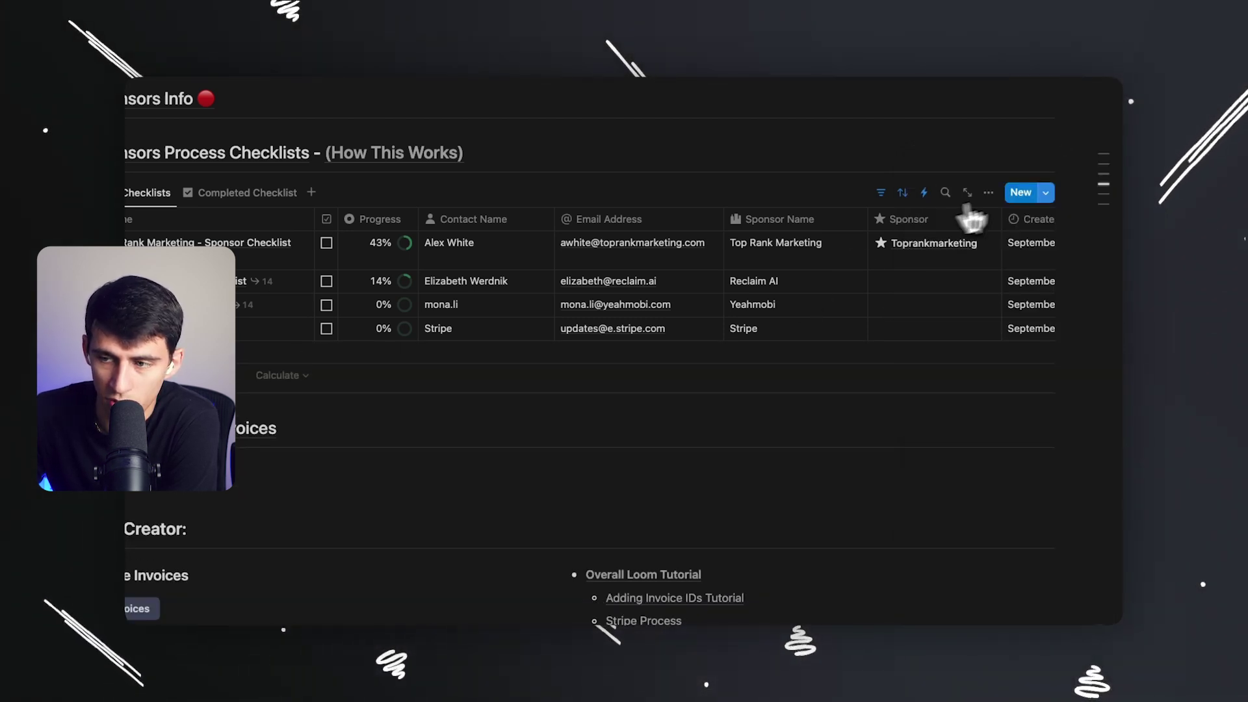
pyautogui.click(1045, 193)
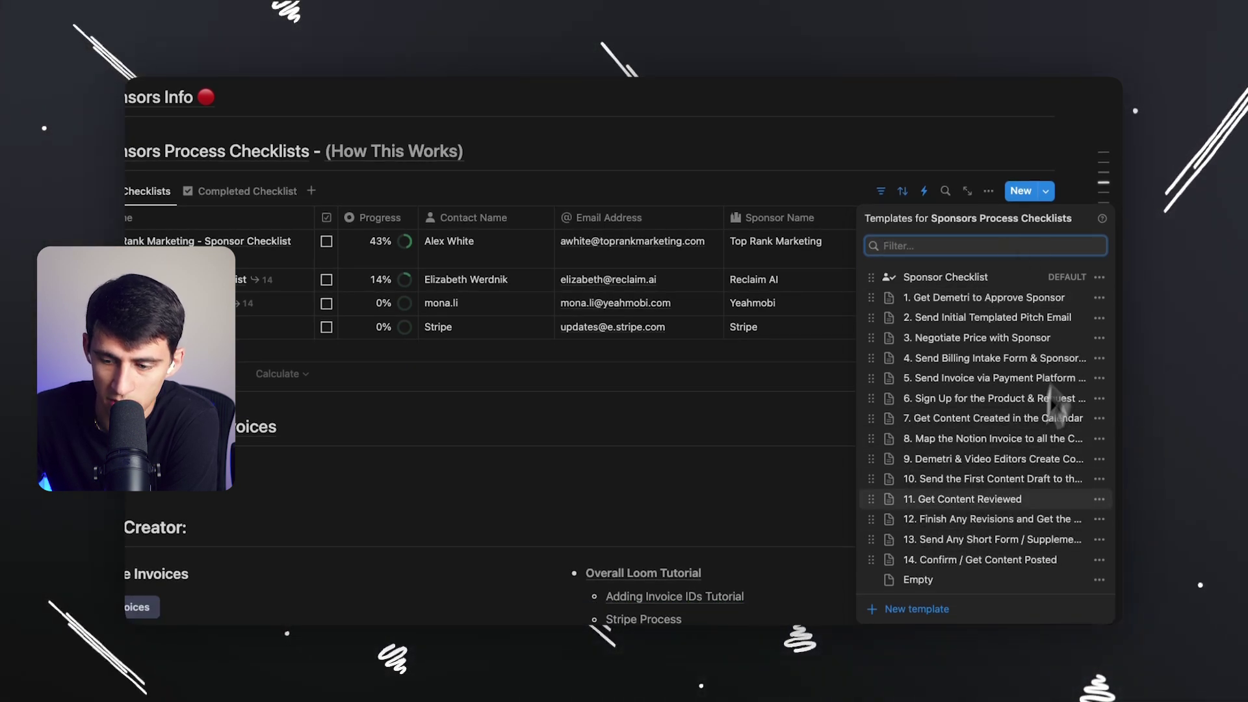
pyautogui.press('Escape')
pyautogui.click(931, 205)
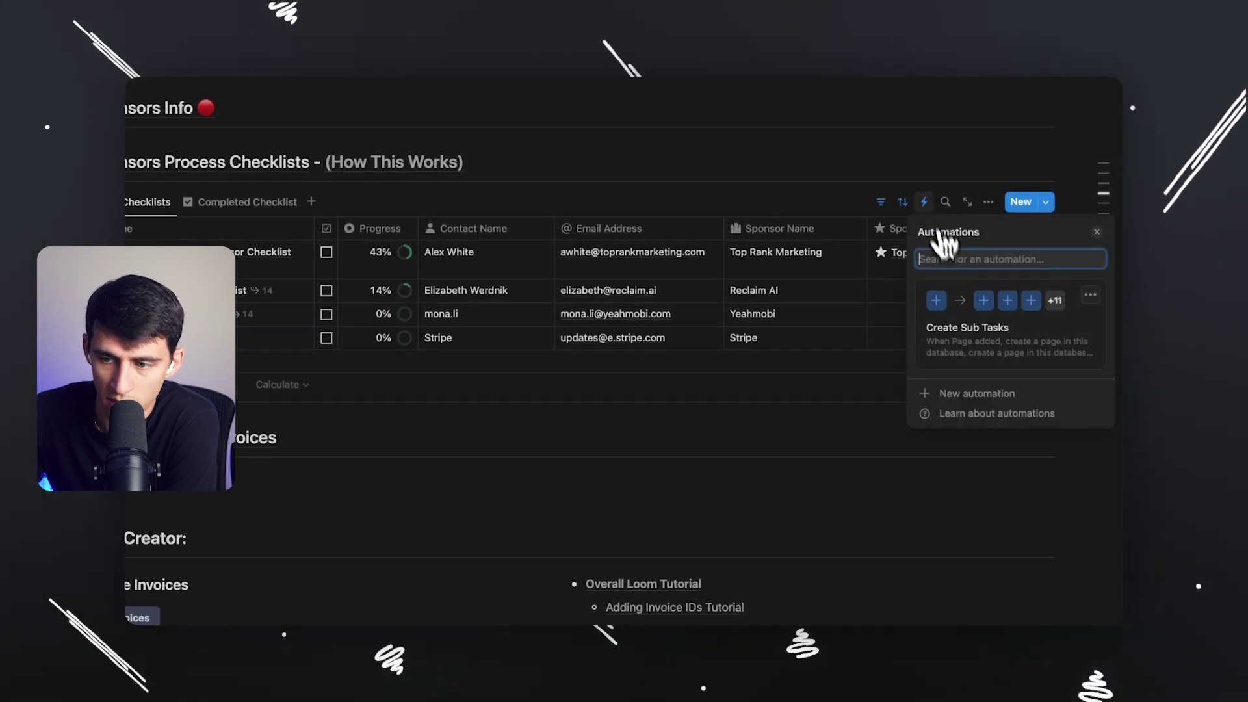
pyautogui.click(975, 344)
pyautogui.scroll(-3, 984, 423)
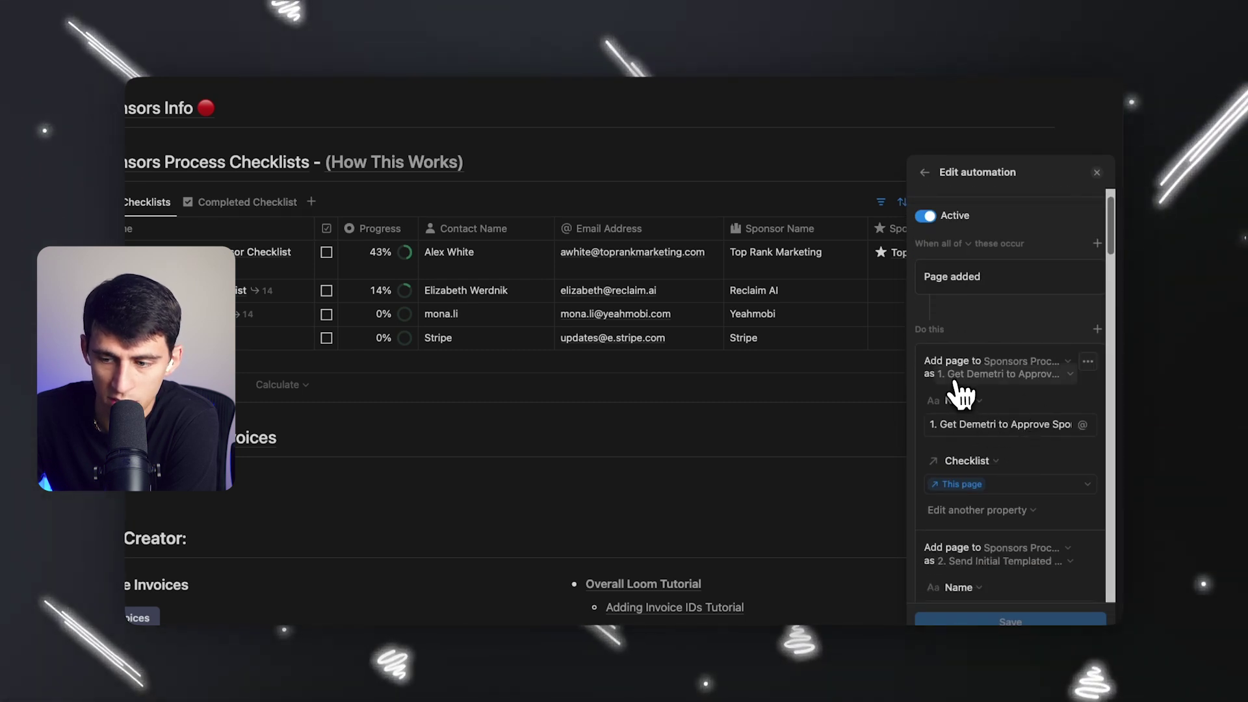
pyautogui.click(839, 290)
# Check the table's Sub-items settings, where Stripe - Sponsor Checklist shows 14 sub-items at 0%.
pyautogui.click(988, 203)
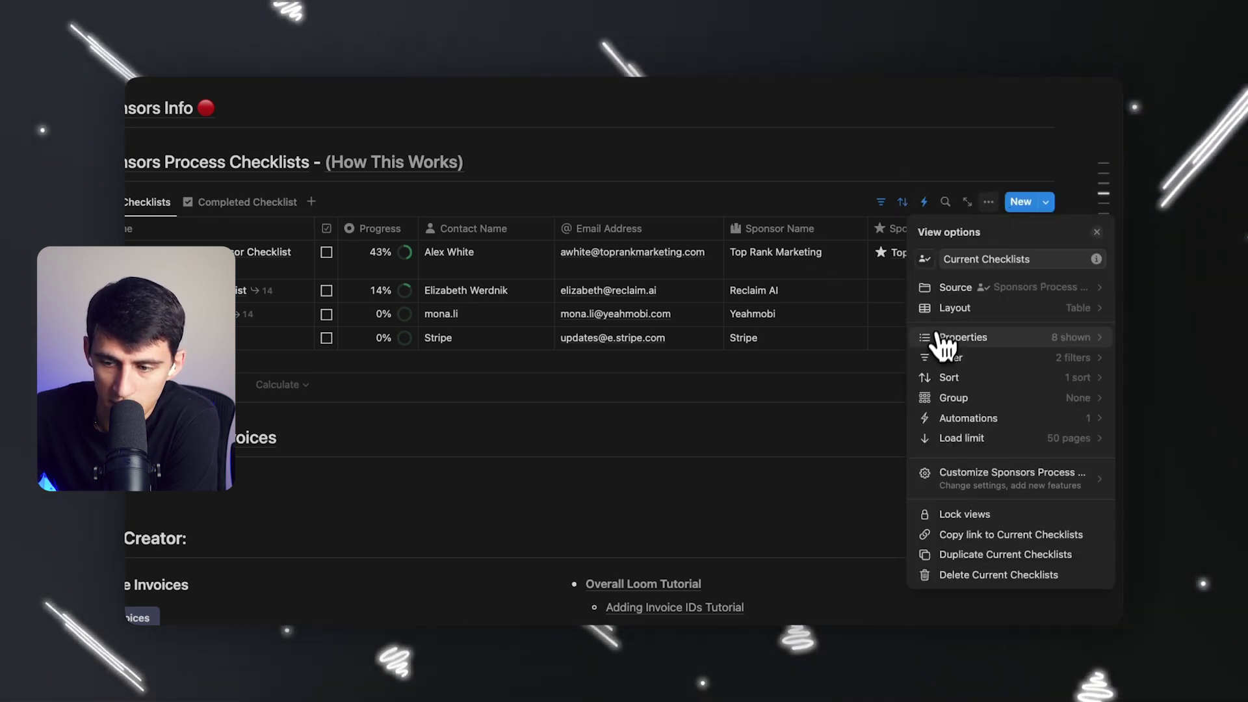
pyautogui.click(973, 489)
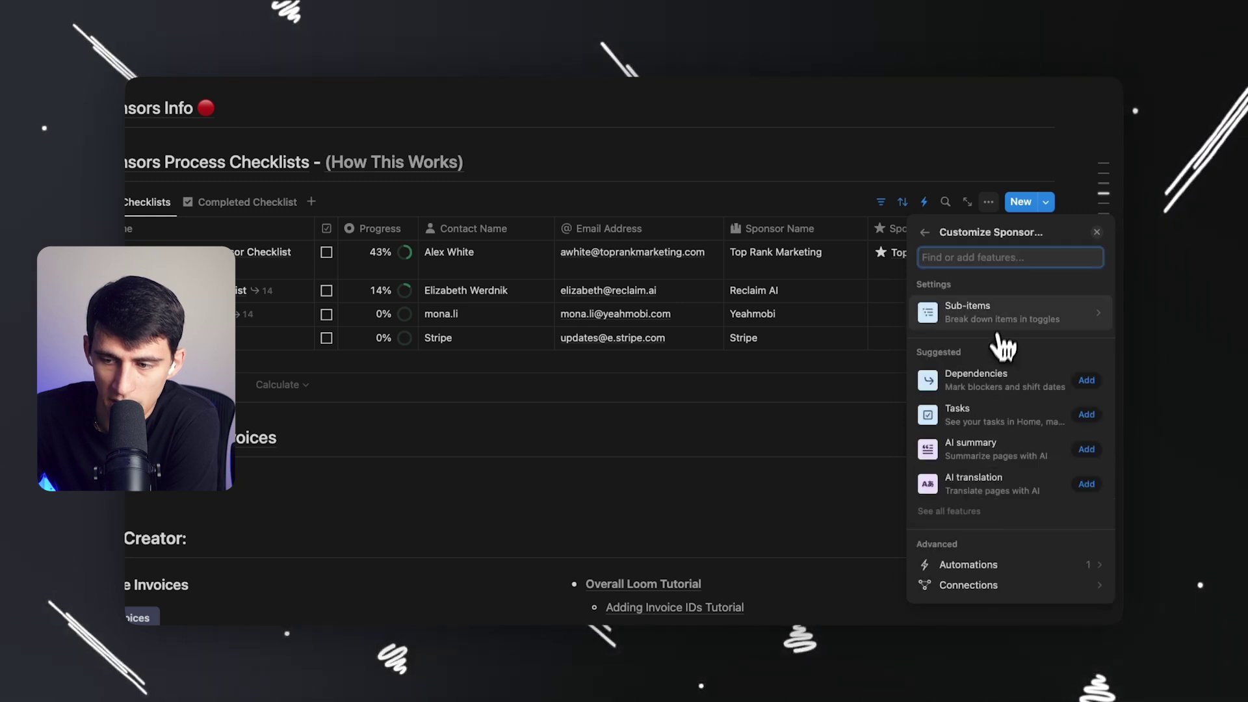
pyautogui.click(1004, 312)
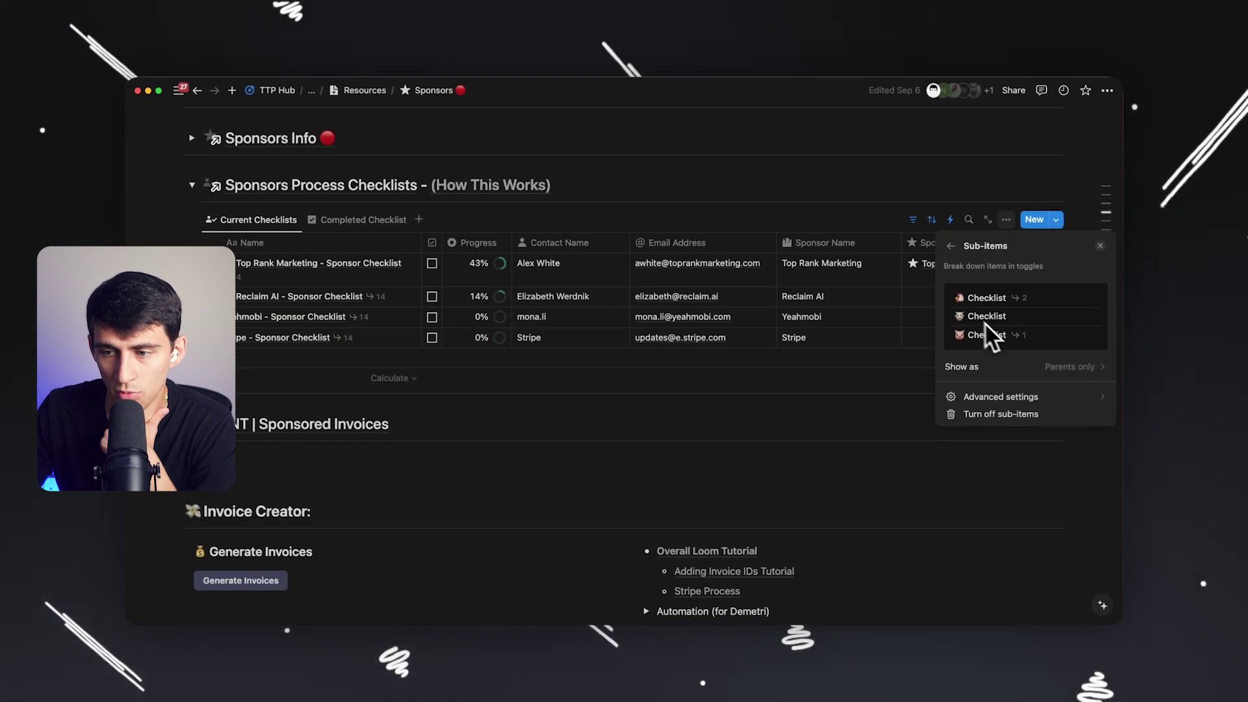
pyautogui.click(921, 326)
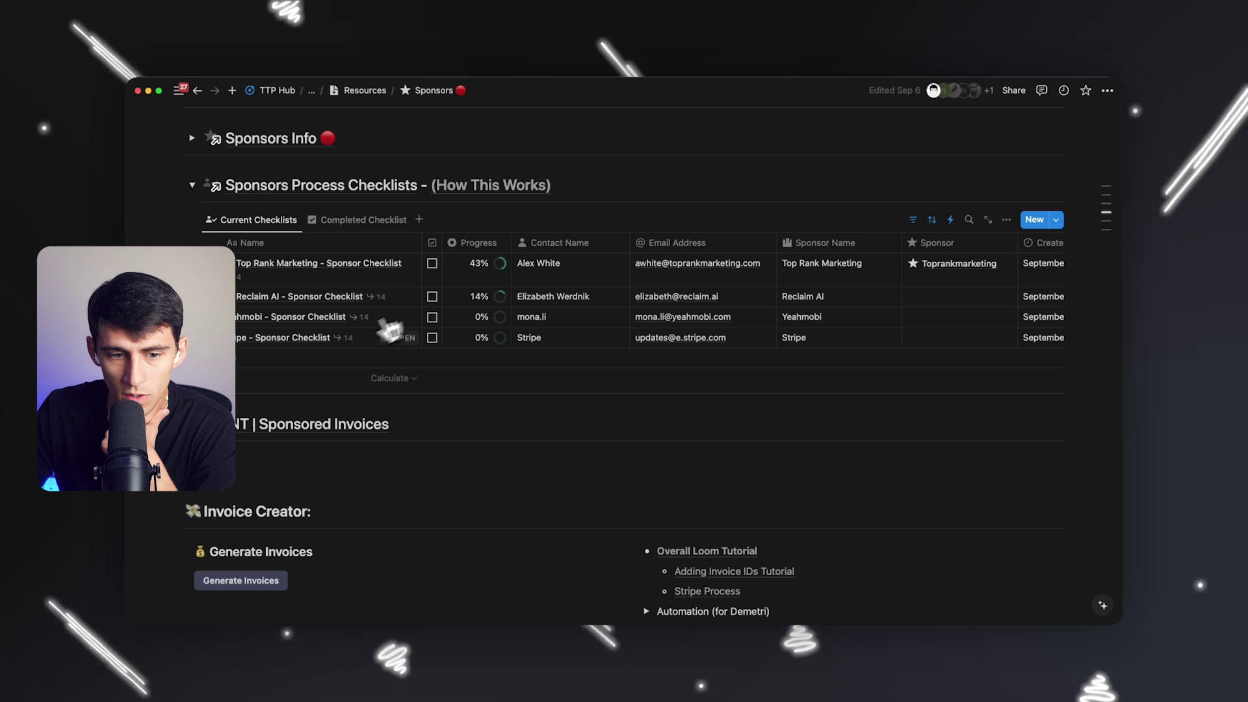
# Open Stripe - Sponsor Checklist in side peek and apply the Sponsor Checklist template.
pyautogui.scroll(1, 393, 351)
pyautogui.click(393, 355)
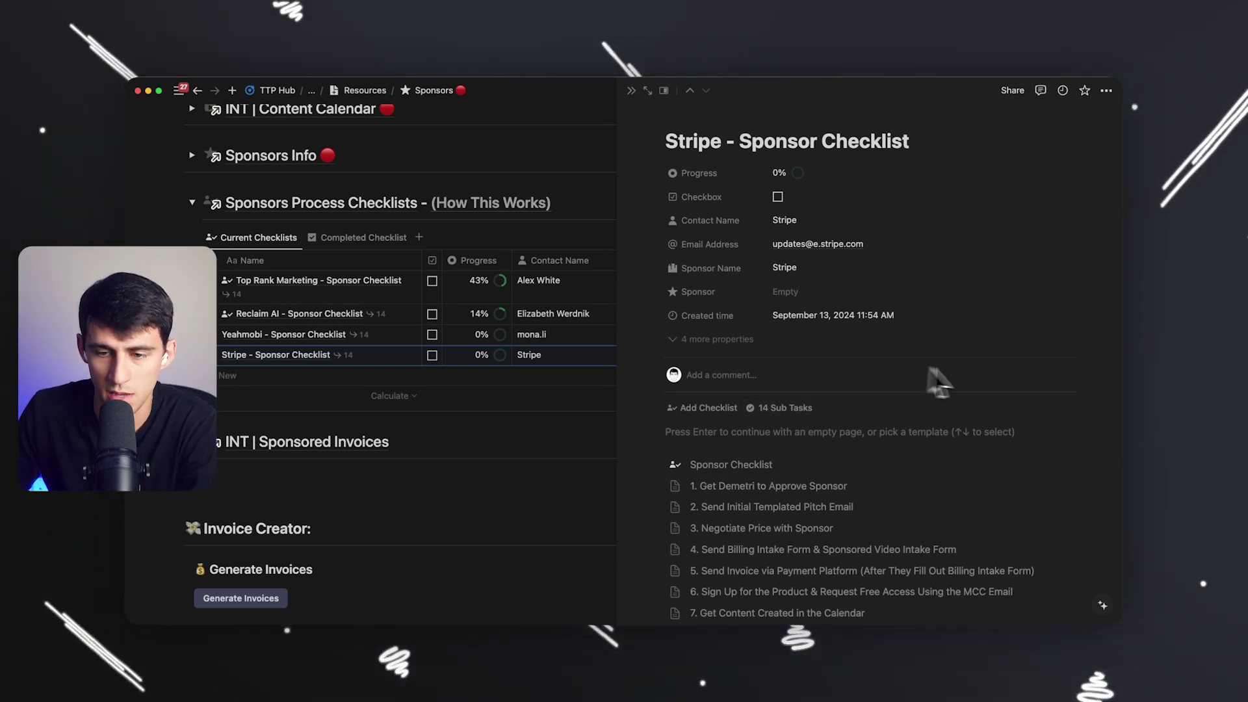
pyautogui.scroll(-1, 938, 382)
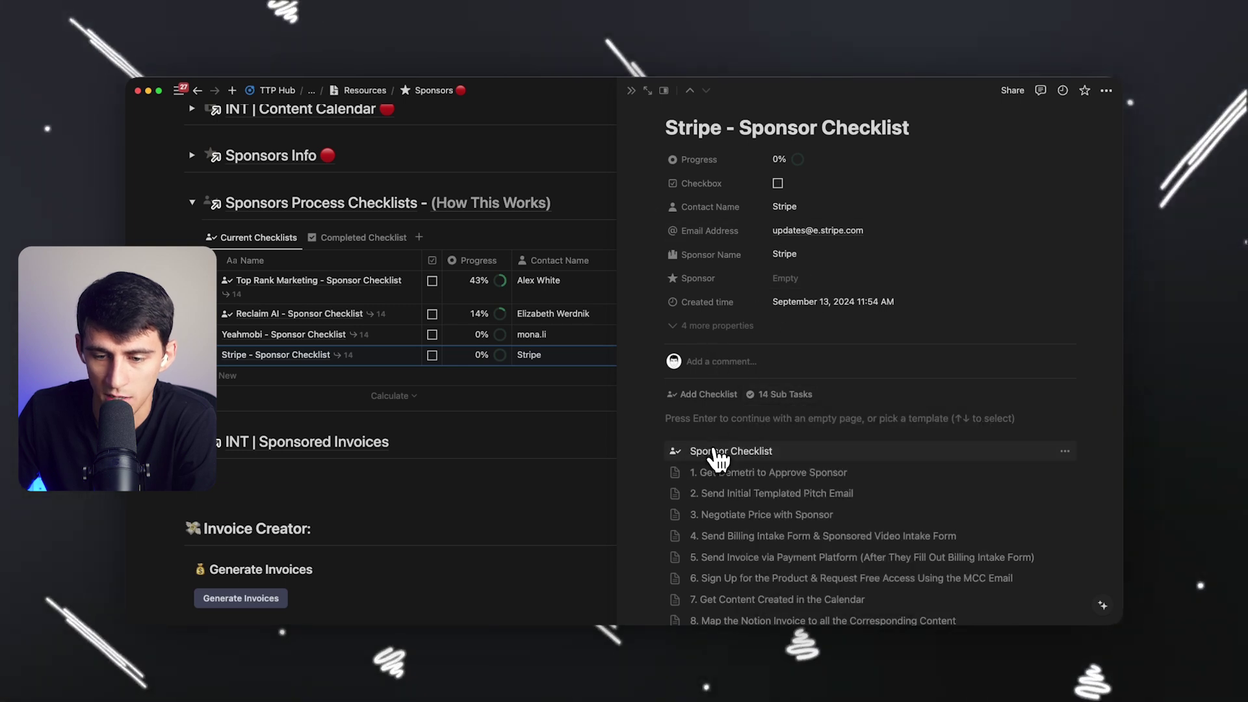
pyautogui.click(695, 451)
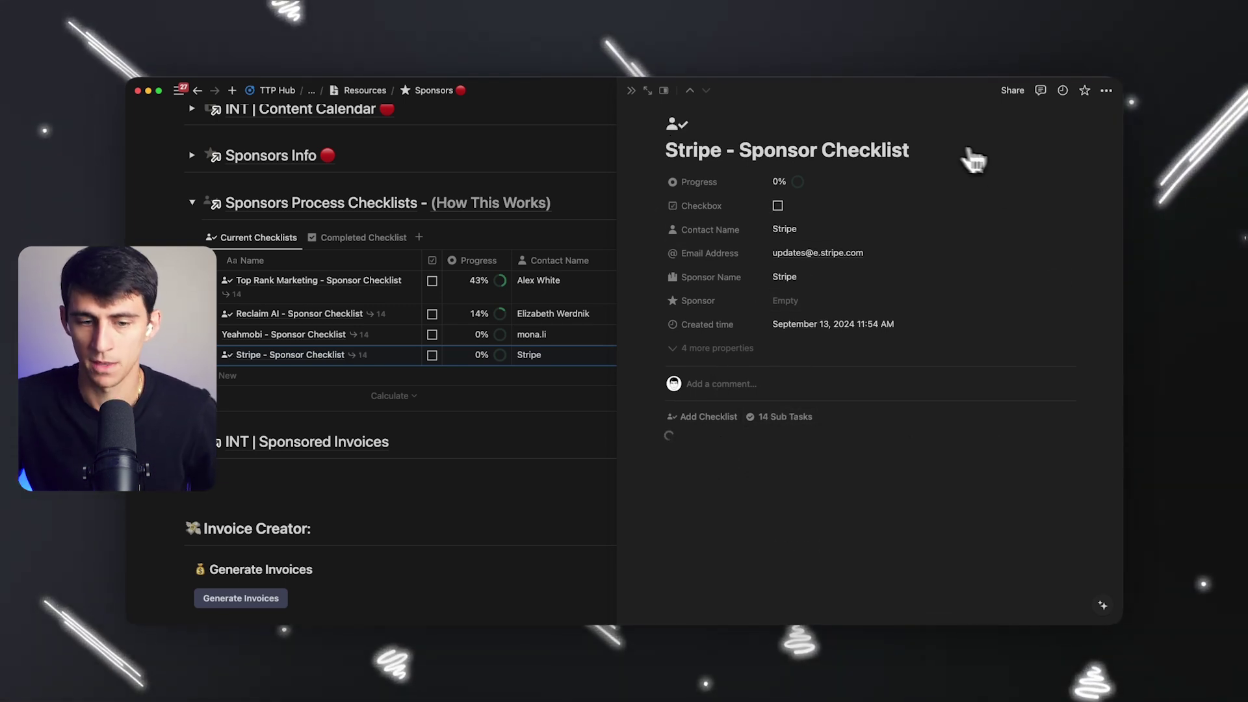
pyautogui.scroll(-1, 936, 305)
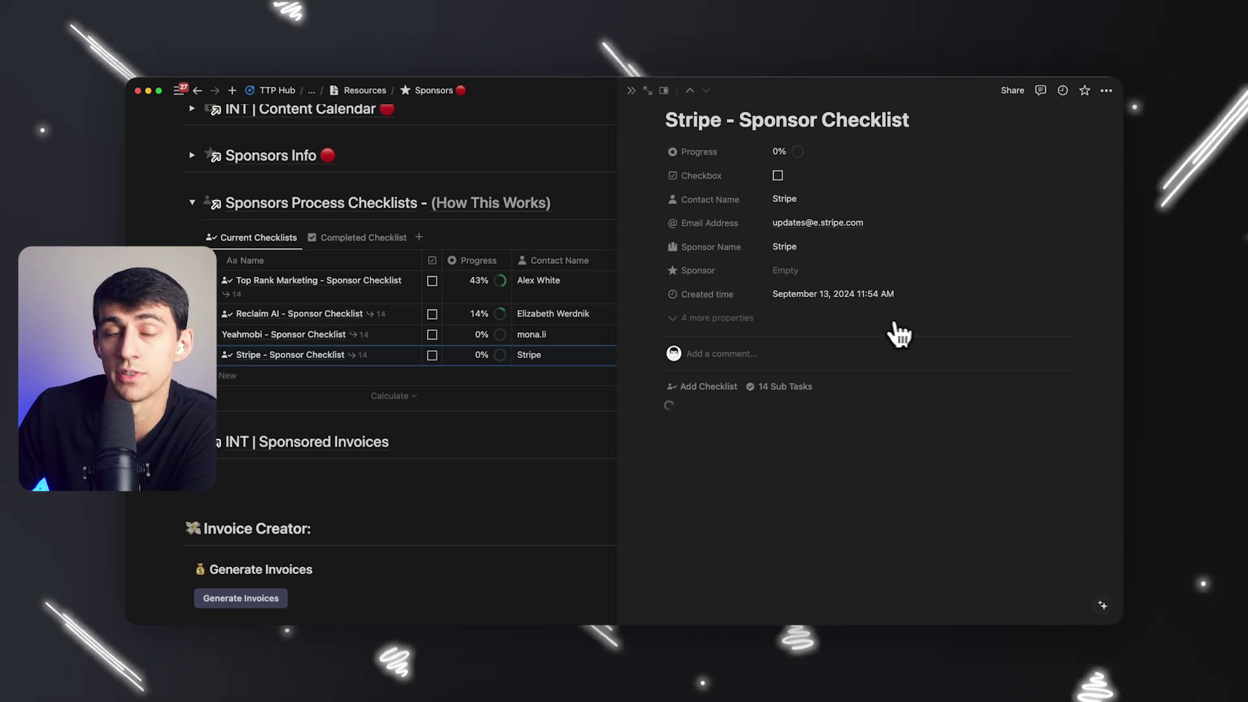
pyautogui.scroll(1, 1112, 356)
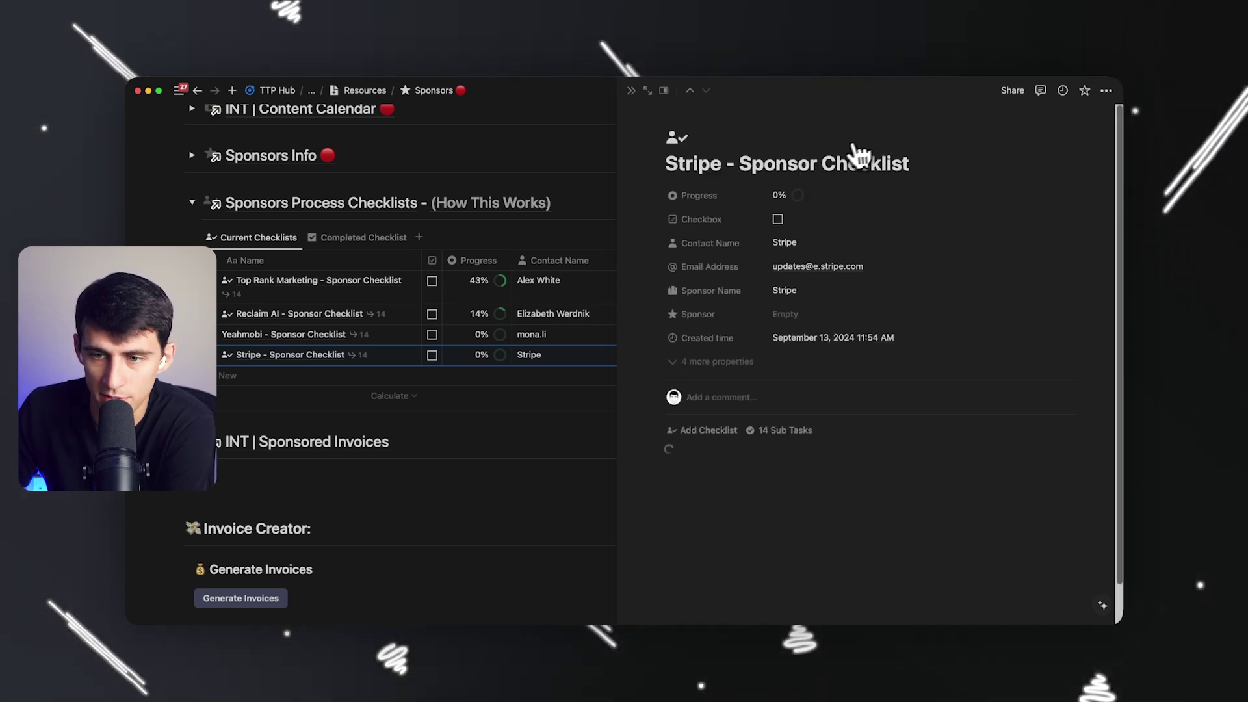
pyautogui.scroll(-1, 871, 455)
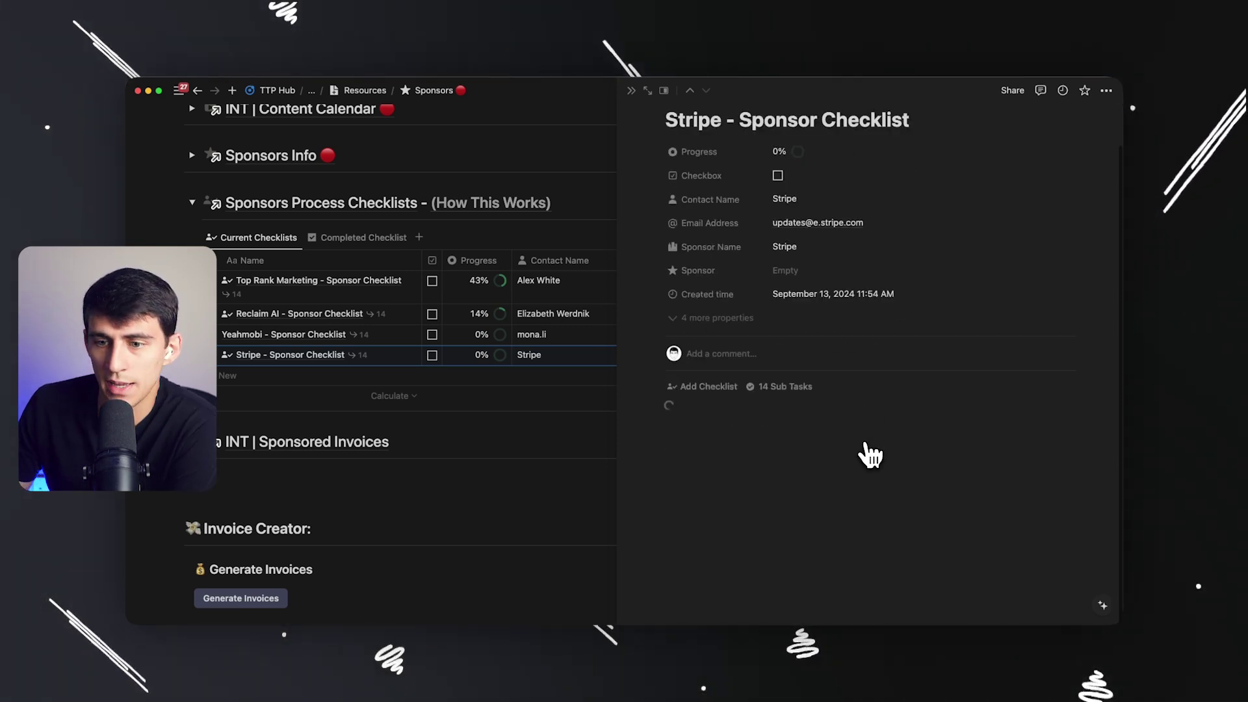
# Review the Create Sub Tasks automation's add-page steps, then show template 8's options.
pyautogui.click(629, 91)
pyautogui.click(962, 221)
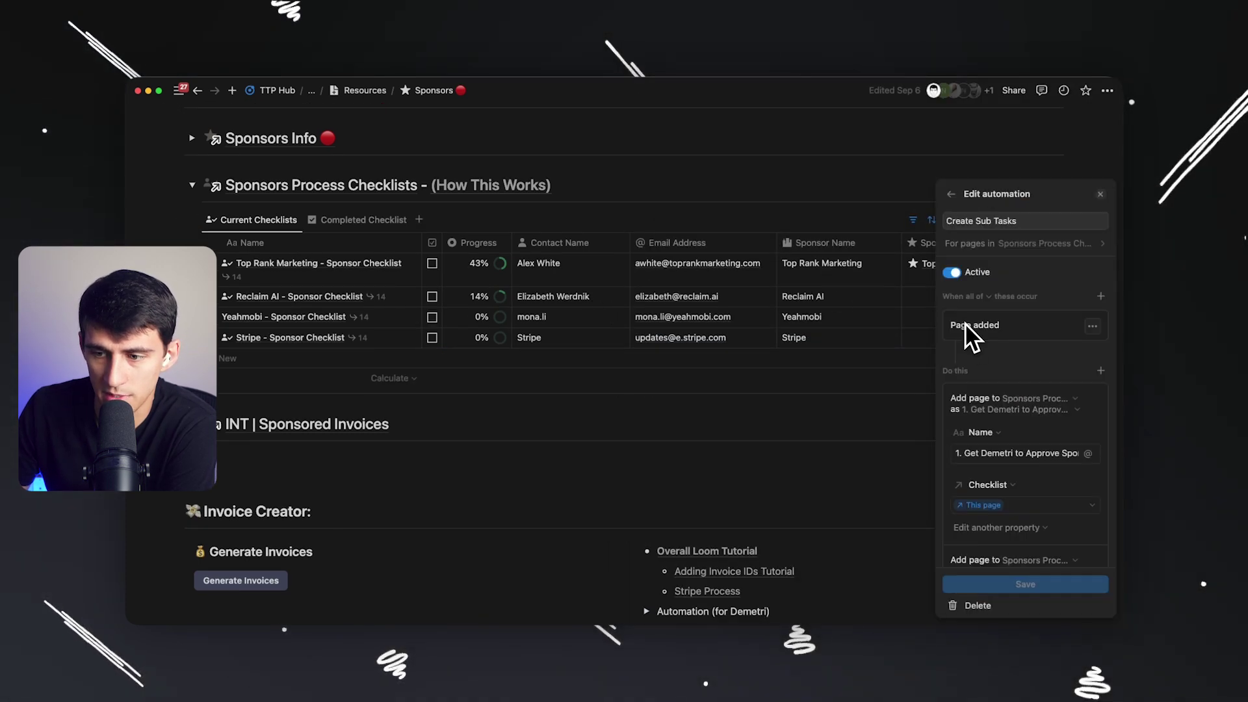
pyautogui.scroll(-5, 1045, 474)
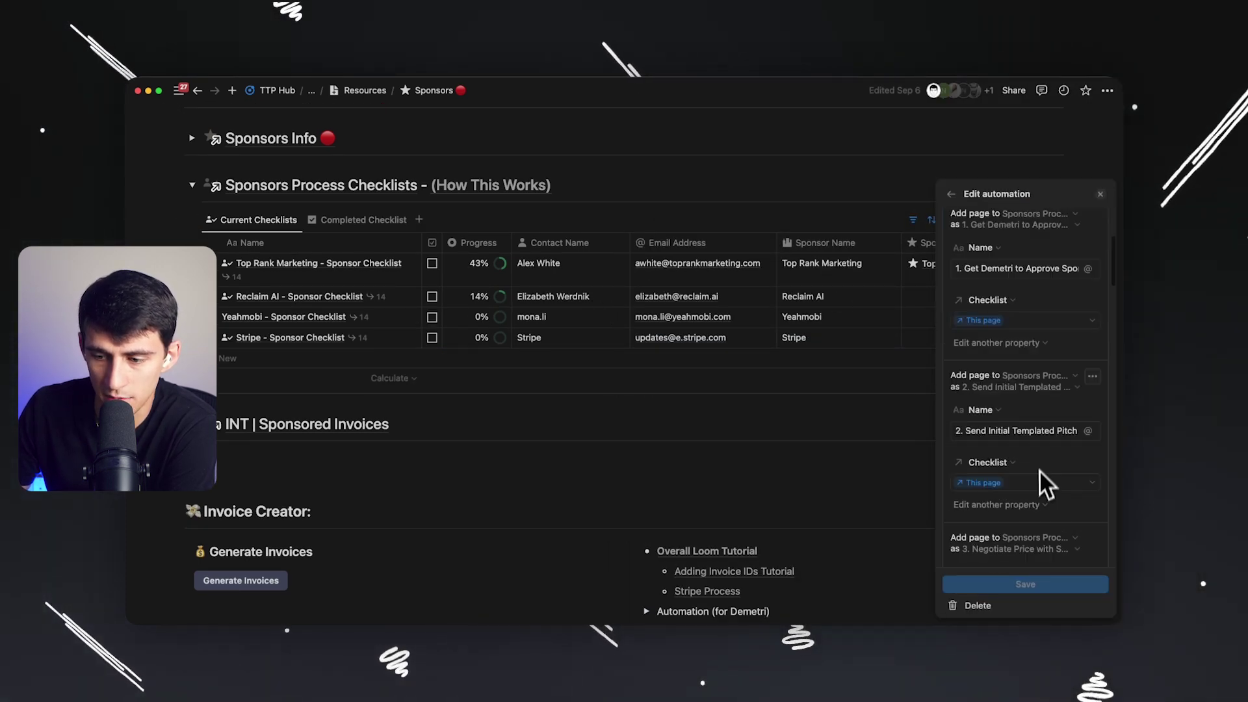
pyautogui.scroll(-20, 1073, 465)
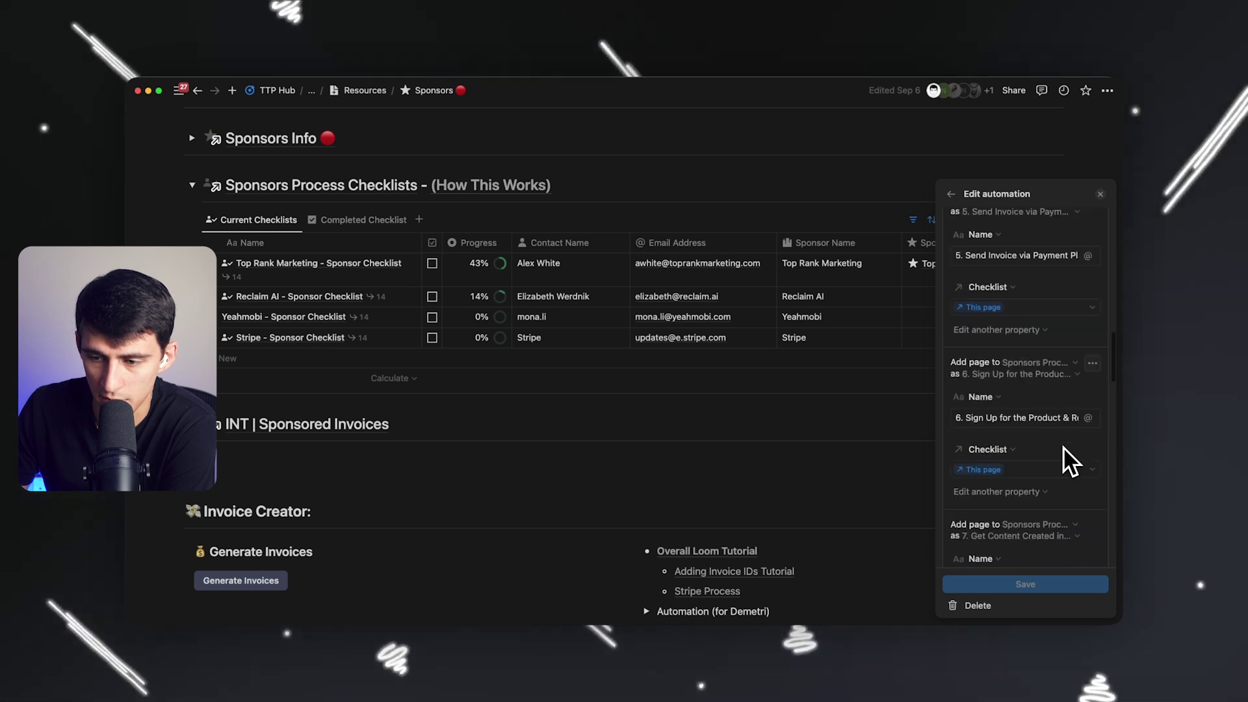
pyautogui.scroll(-2, 1014, 426)
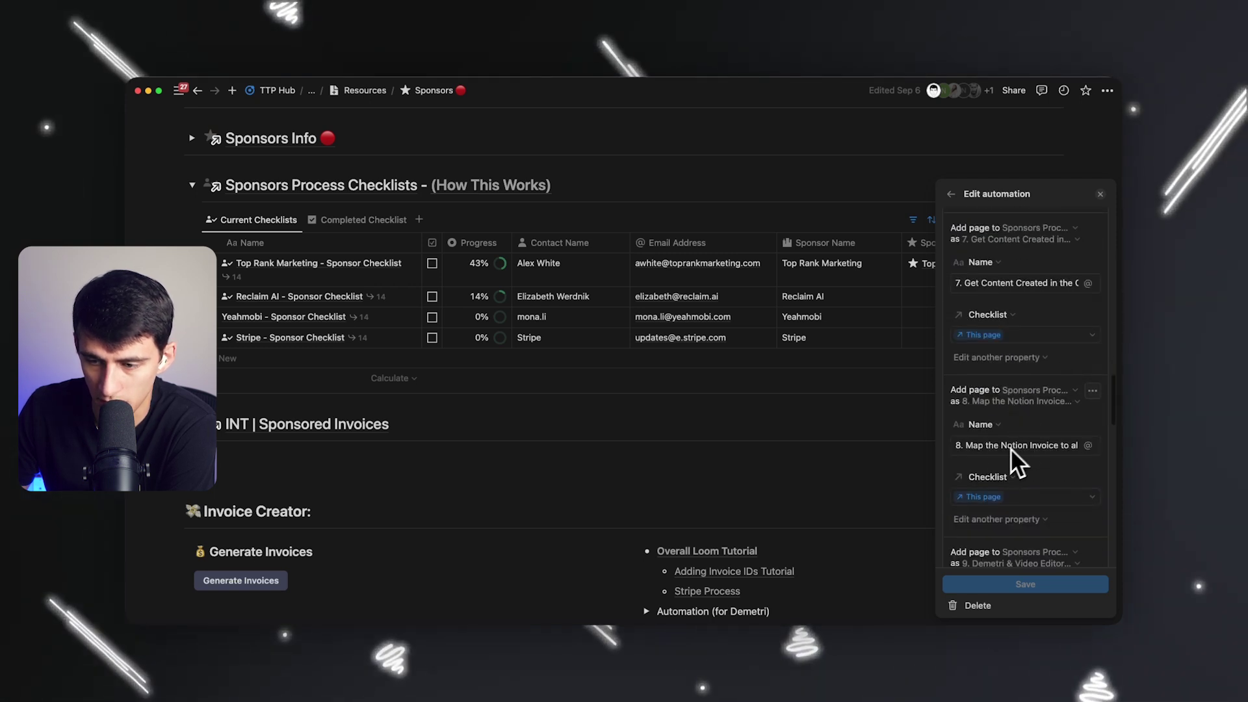
pyautogui.click(861, 393)
pyautogui.click(1056, 219)
pyautogui.click(1102, 434)
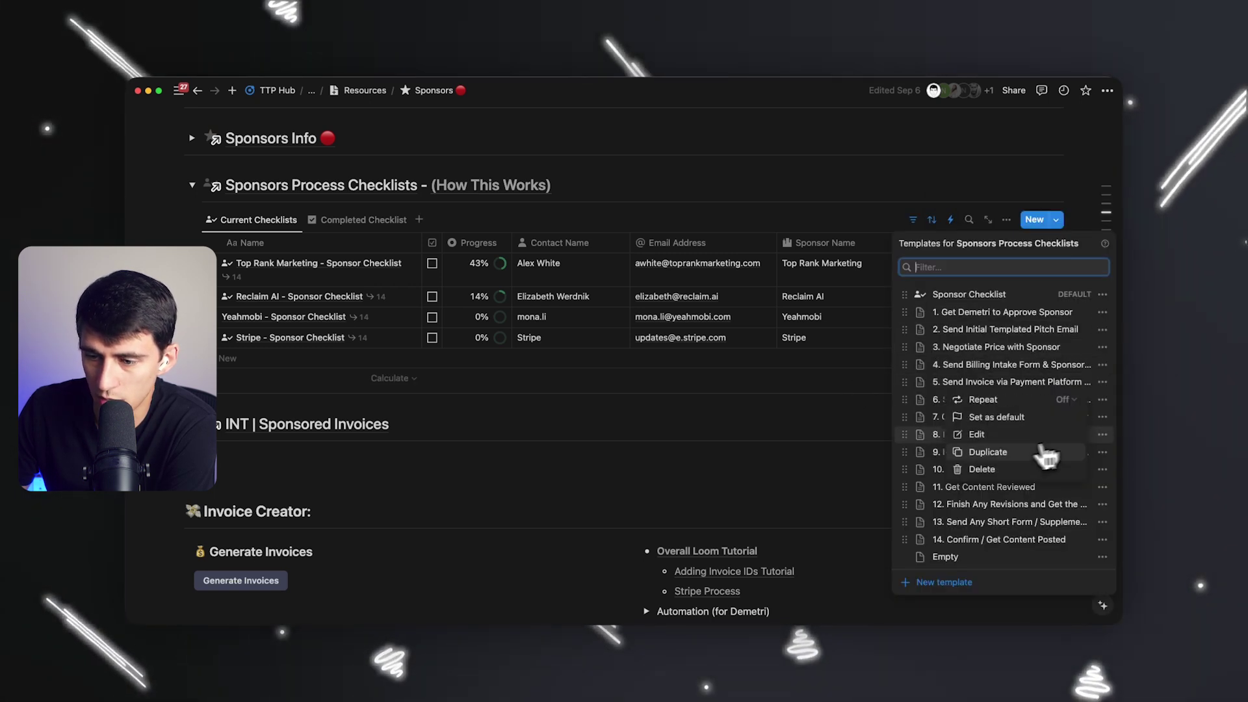
# Open checklist template 8 in the editor and close it unchanged.
pyautogui.click(1004, 434)
pyautogui.scroll(2, 730, 479)
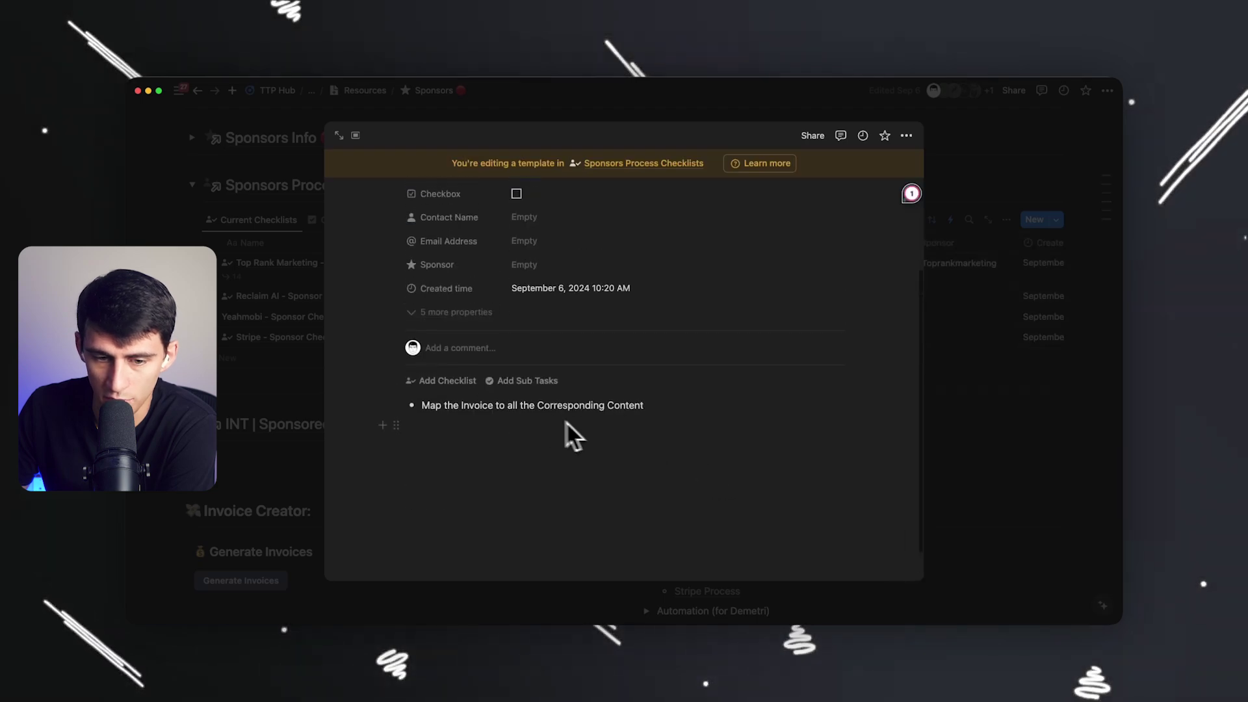
pyautogui.click(1056, 263)
# Inspect template 7, Get Content Created in the Calendar, then close its editor.
pyautogui.click(1058, 221)
pyautogui.click(1046, 490)
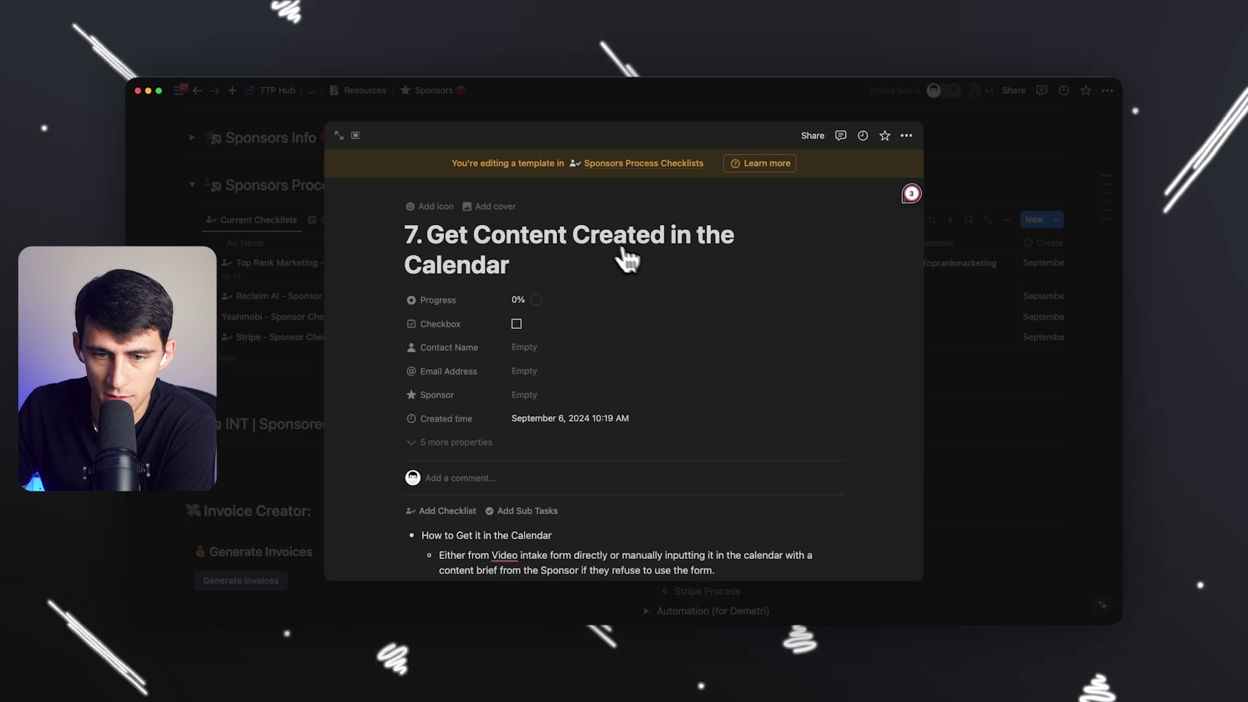
pyautogui.scroll(-3, 640, 260)
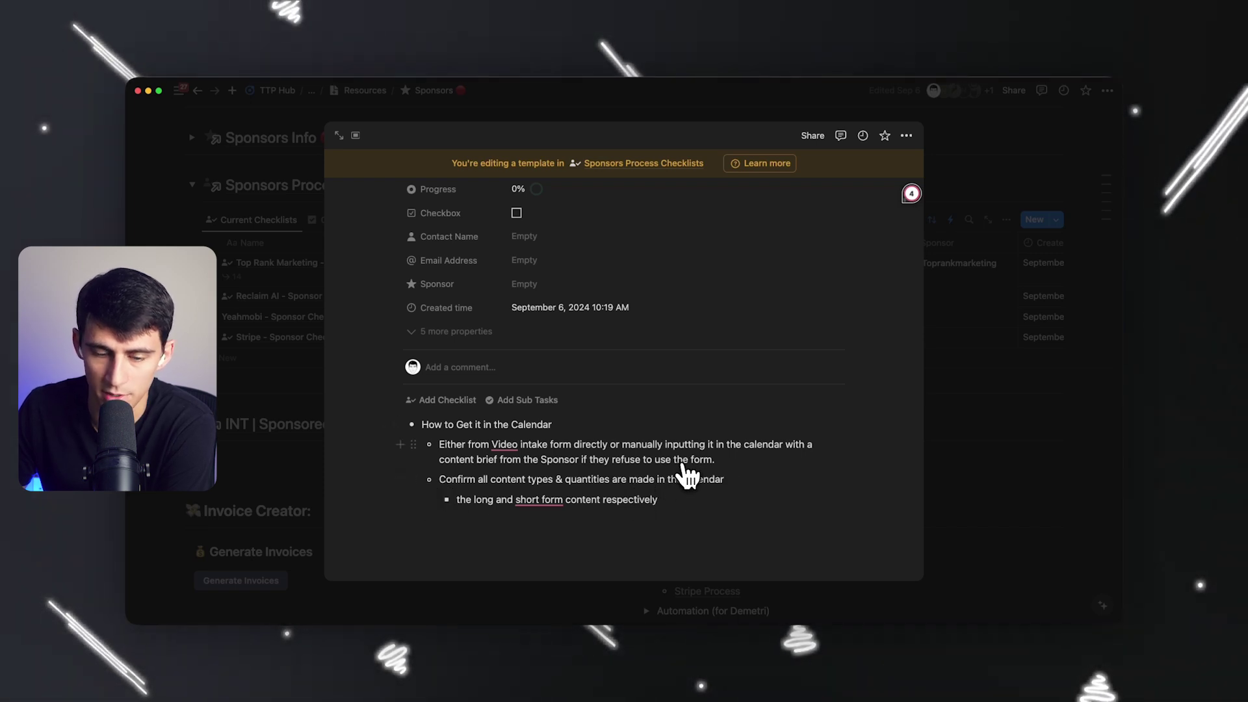
pyautogui.click(568, 423)
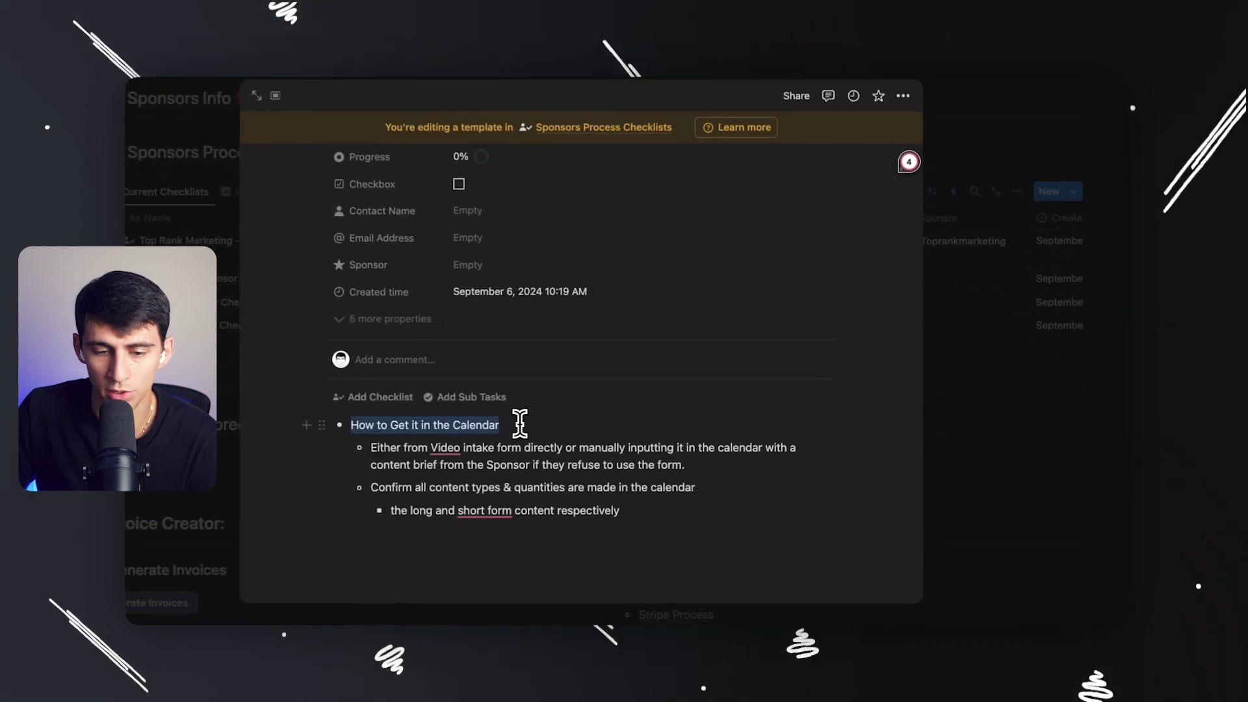
pyautogui.tripleClick(520, 423)
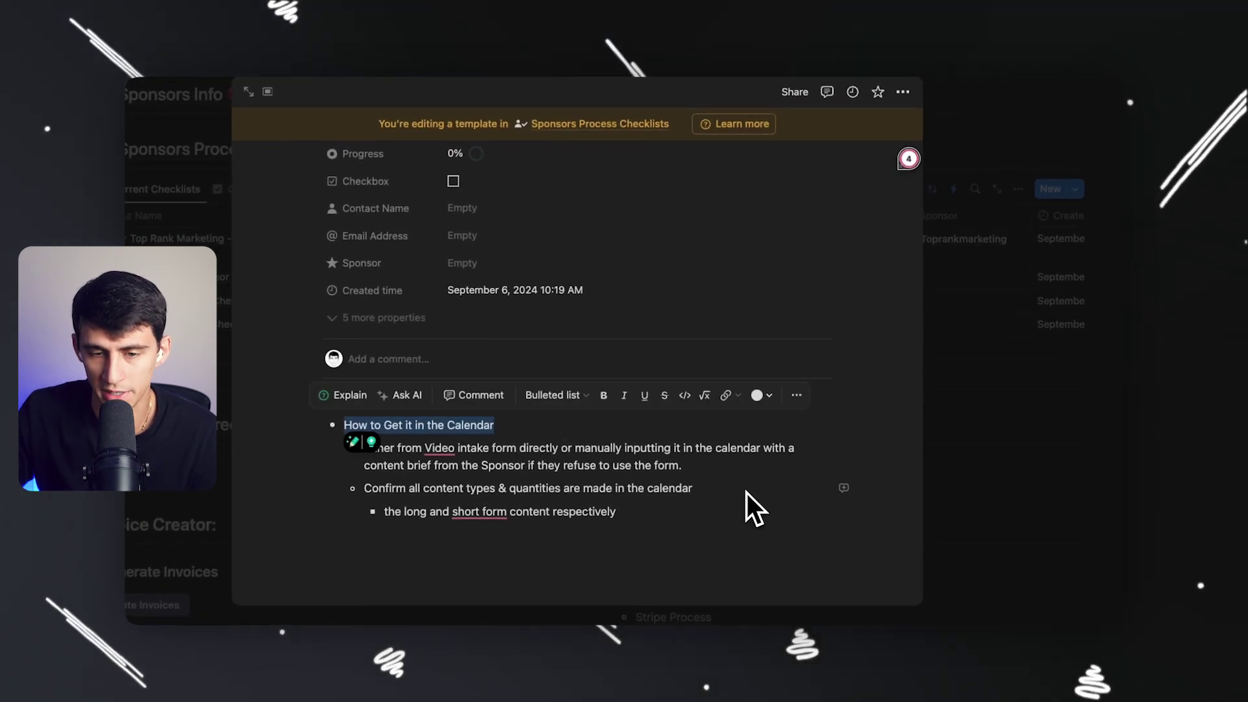
pyautogui.scroll(3, 698, 489)
pyautogui.click(1036, 279)
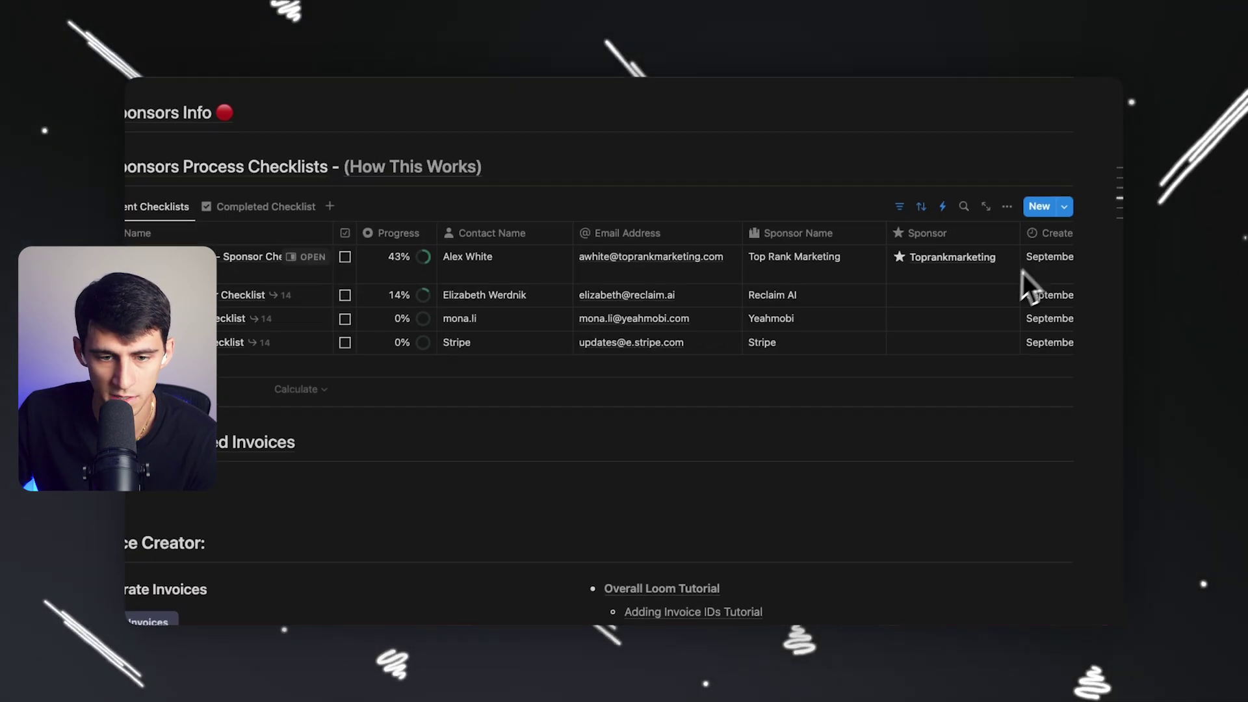
# Open the Stripe checklist beside the table and glance at its first sub-task page.
pyautogui.click(368, 349)
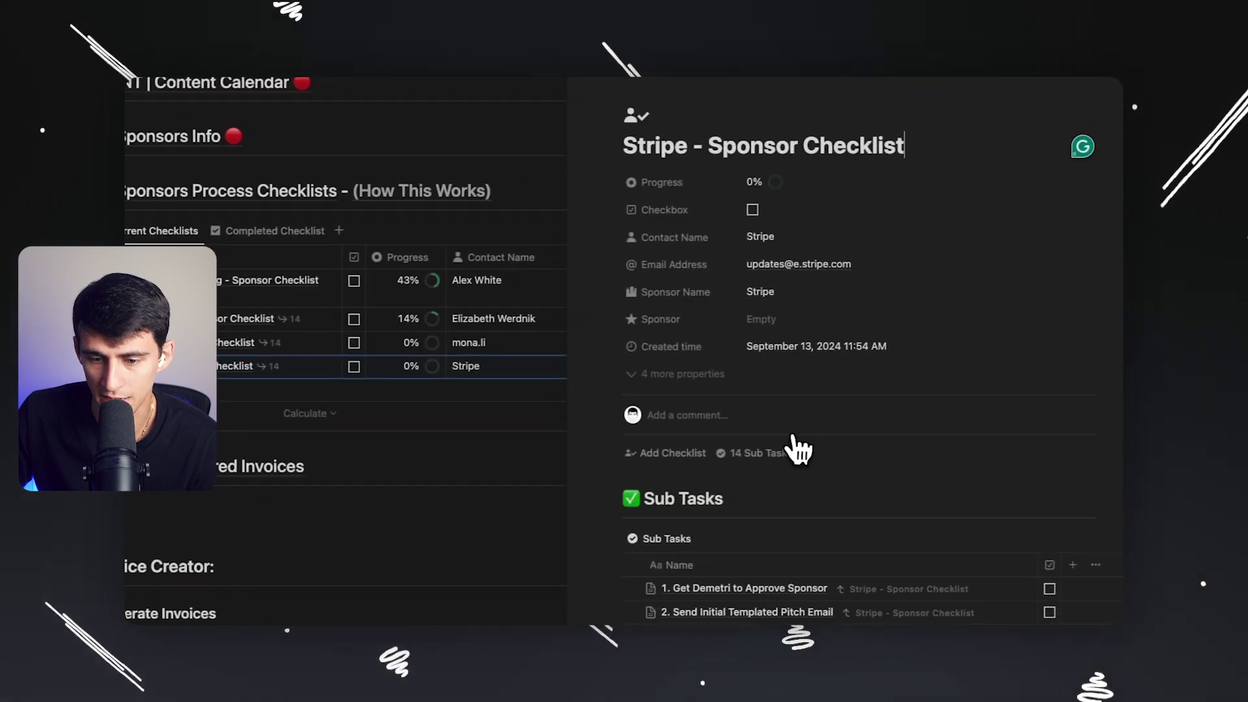
pyautogui.scroll(-4, 793, 442)
pyautogui.click(1006, 348)
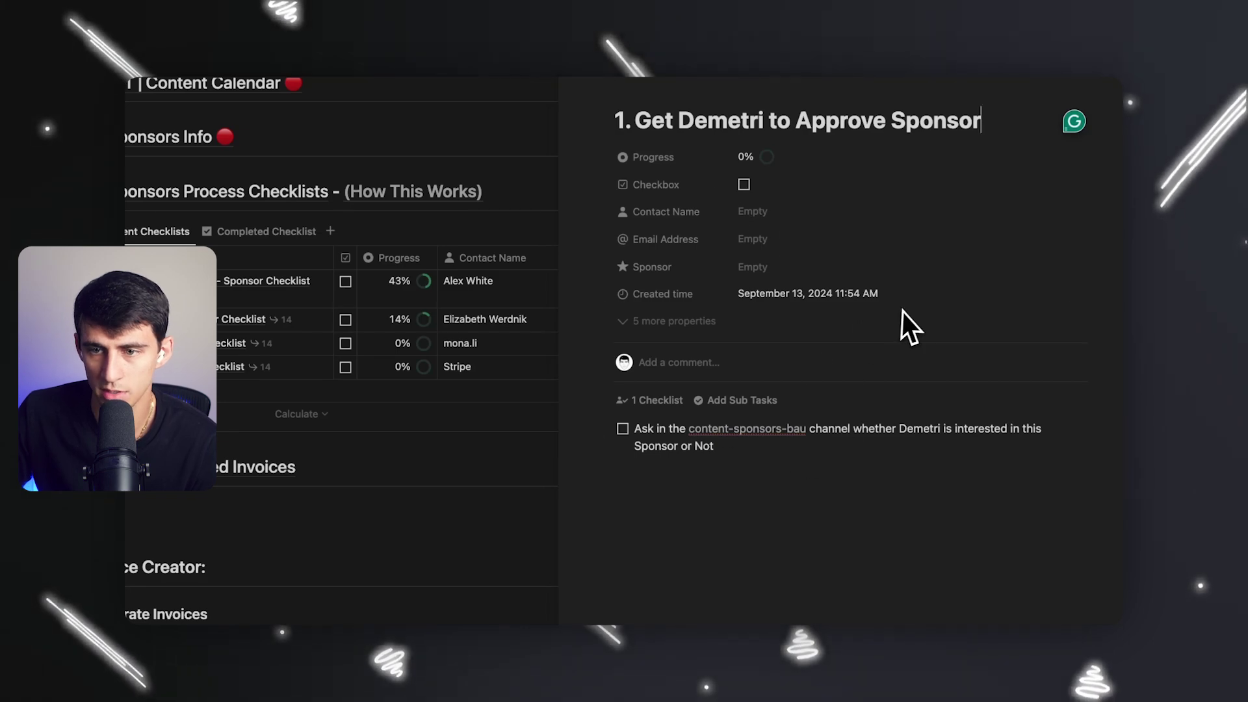
pyautogui.press('super+bracketleft')
pyautogui.scroll(-4, 822, 356)
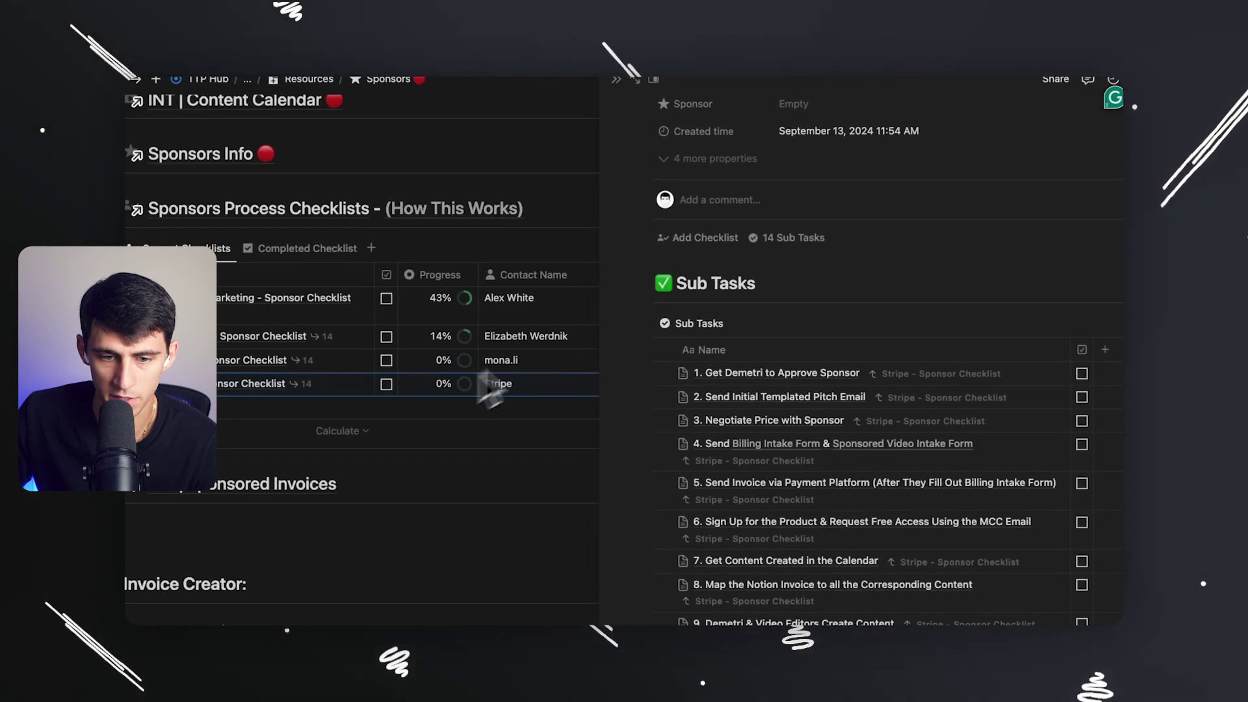
# Tick Stripe sub-tasks 1 through 13, leaving sub-task 14 unchecked for 93% progress.
pyautogui.click(1082, 373)
pyautogui.click(1081, 396)
pyautogui.click(1081, 420)
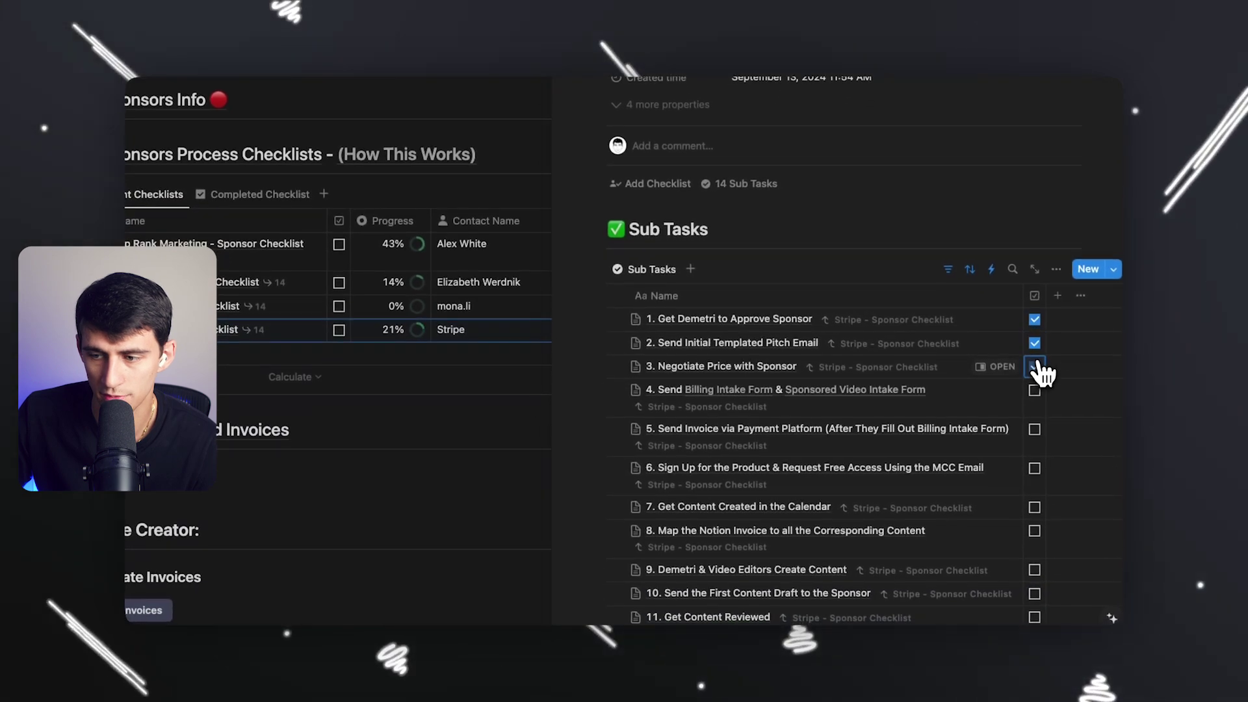
pyautogui.click(1034, 469)
pyautogui.scroll(-1, 1014, 423)
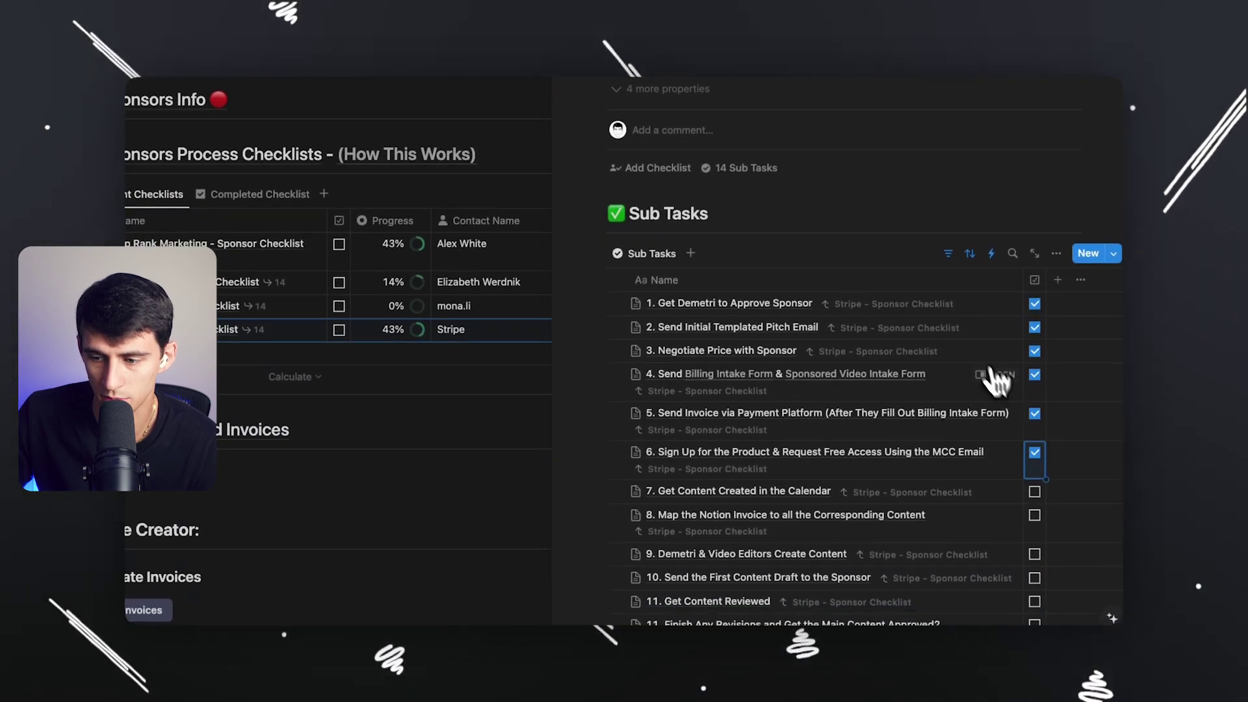
pyautogui.scroll(-5, 1039, 529)
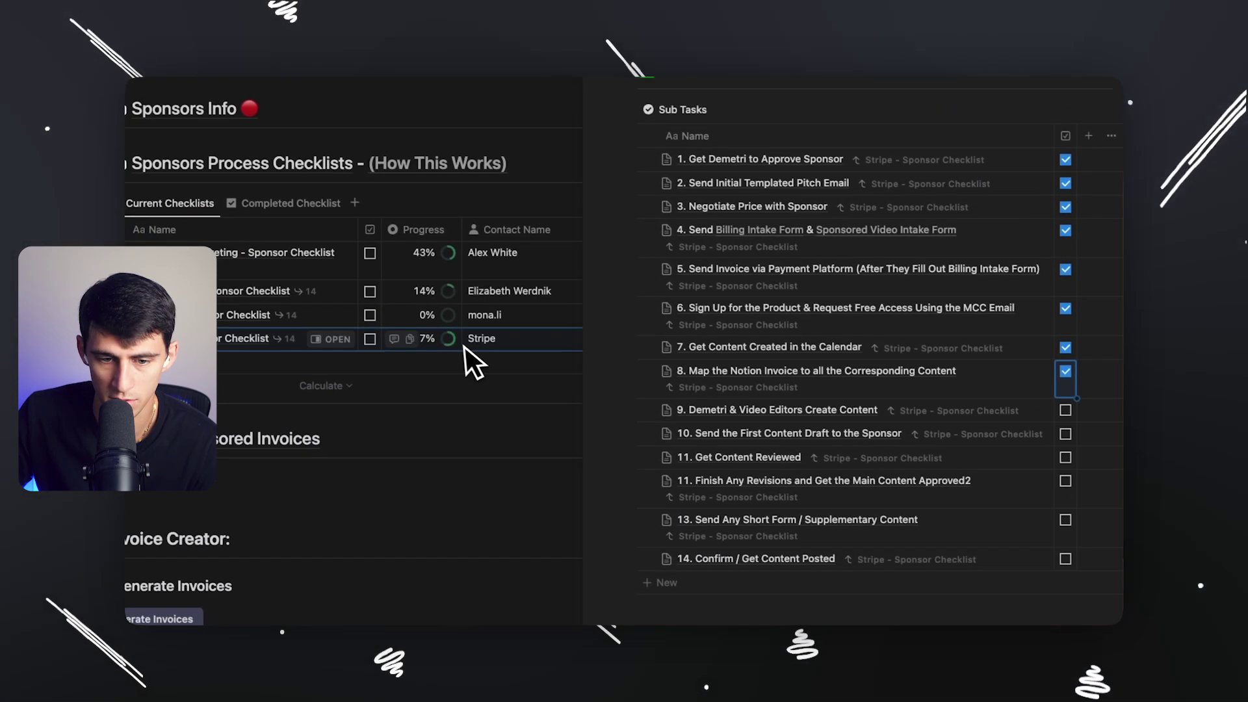
pyautogui.click(1026, 391)
pyautogui.click(1026, 414)
pyautogui.click(1026, 437)
pyautogui.click(1026, 461)
pyautogui.click(1026, 500)
pyautogui.click(1026, 539)
pyautogui.click(1025, 539)
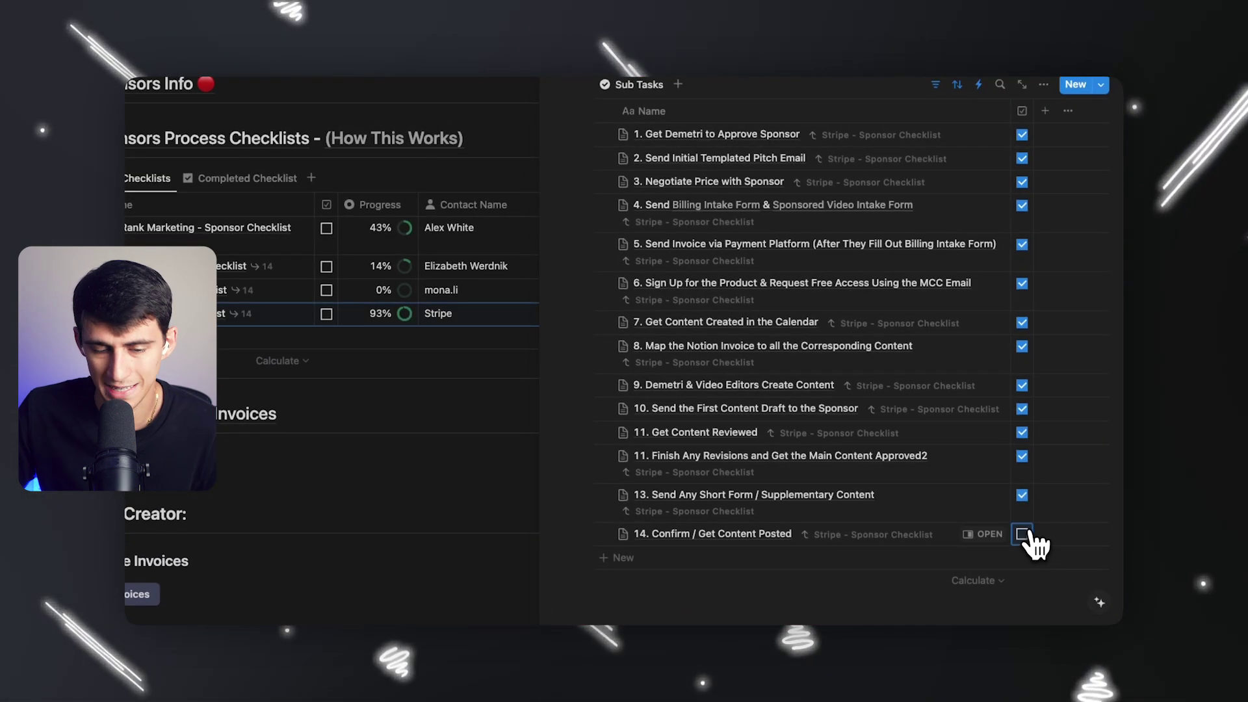
pyautogui.click(1024, 534)
pyautogui.click(1023, 534)
# Close the Stripe panel and inspect the table's Progress not-equal-1 filter.
pyautogui.click(605, 89)
pyautogui.click(943, 243)
pyautogui.click(390, 273)
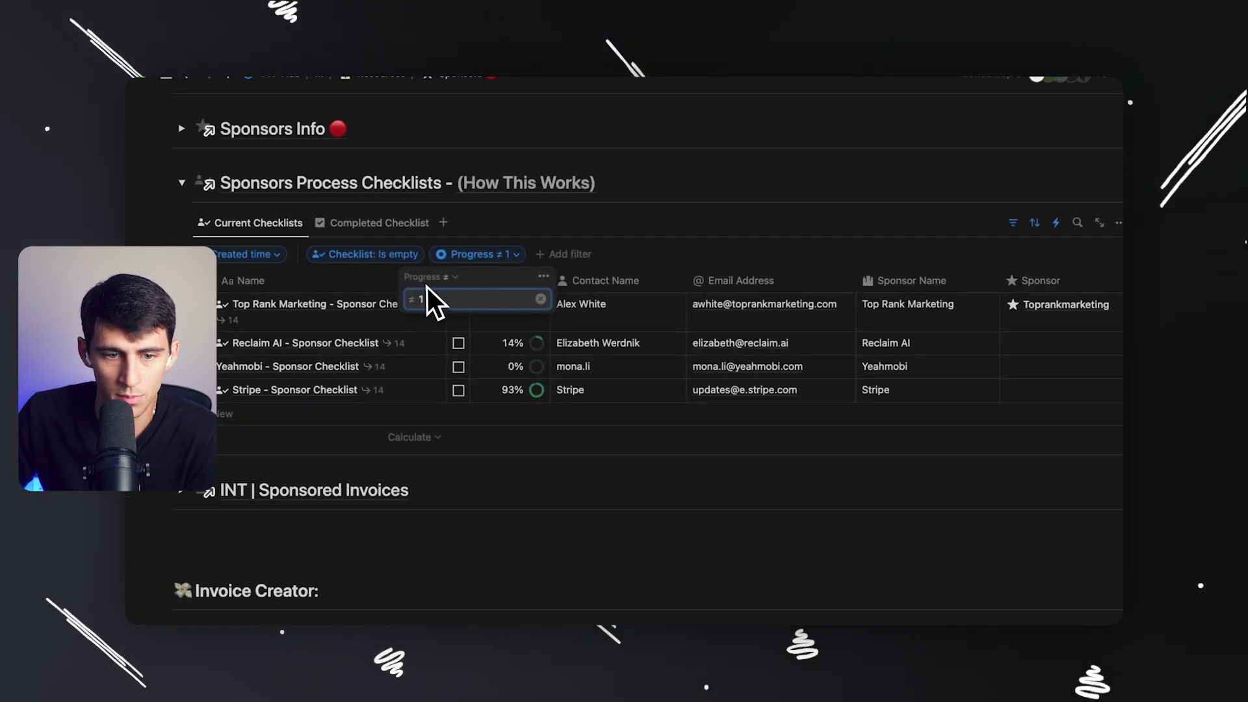
# Glance at Completed Checklists, then open the Stripe checklist page from Current Checklists.
pyautogui.click(409, 224)
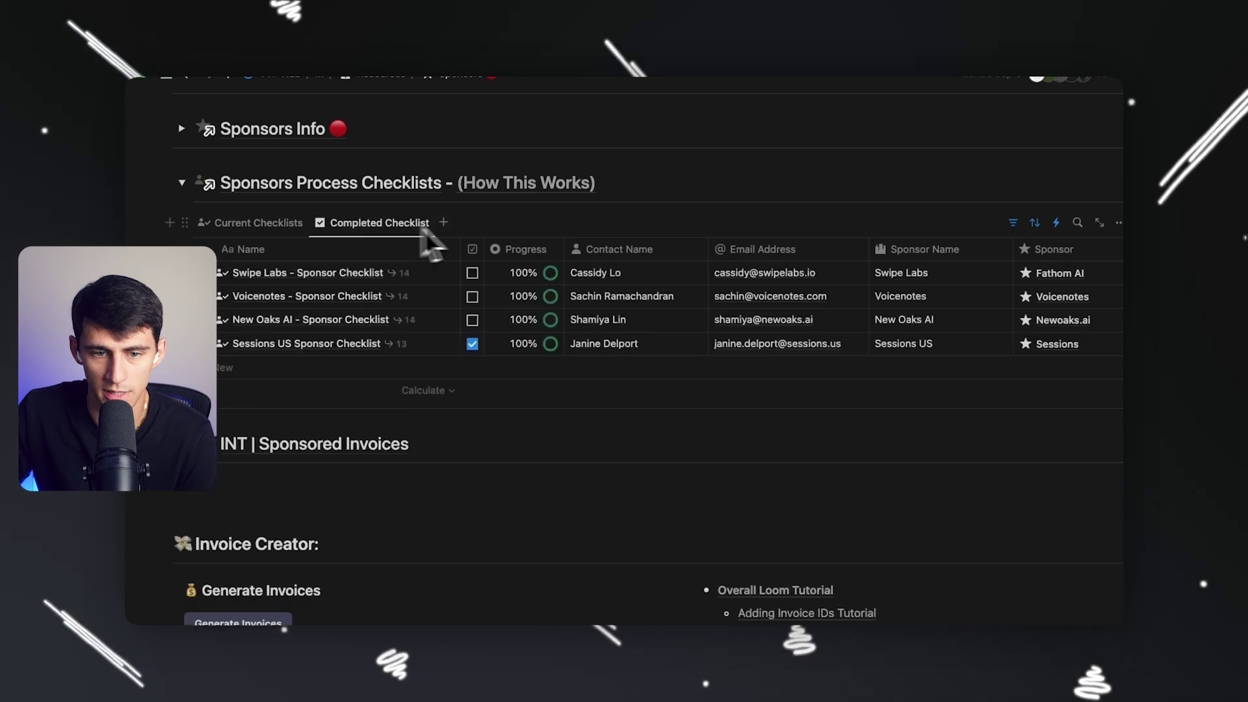
pyautogui.click(263, 223)
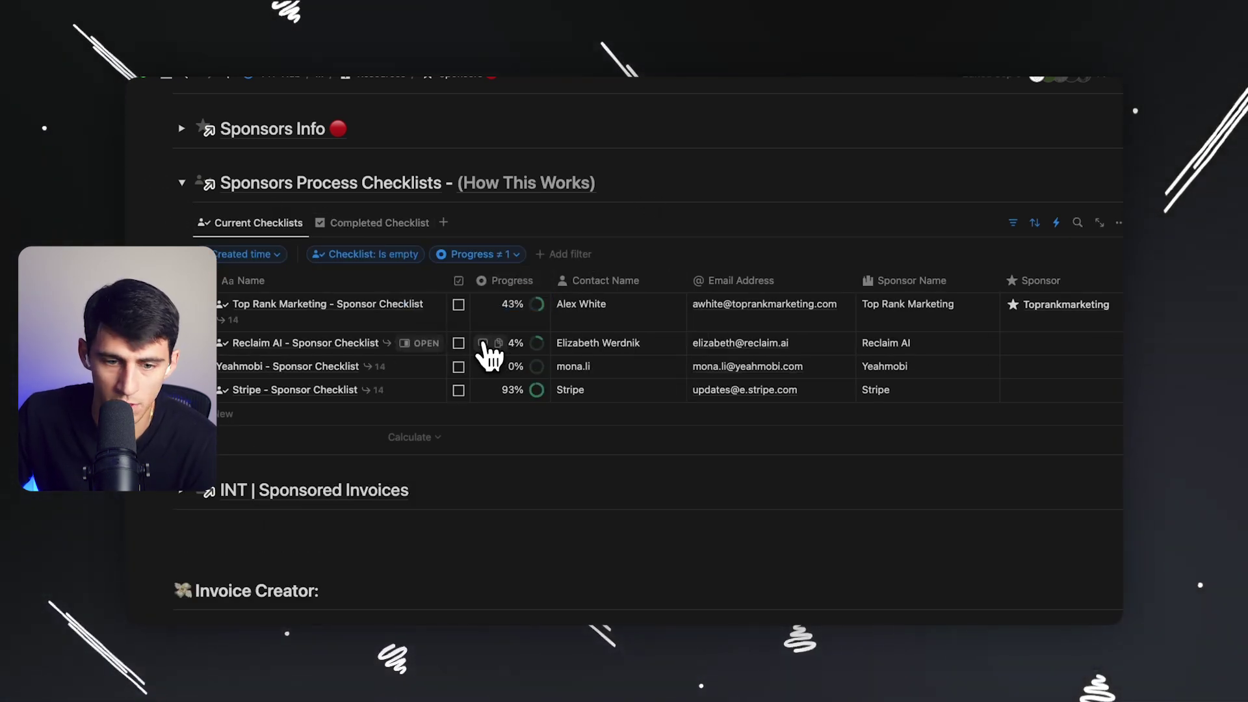
pyautogui.click(489, 393)
pyautogui.press('Escape')
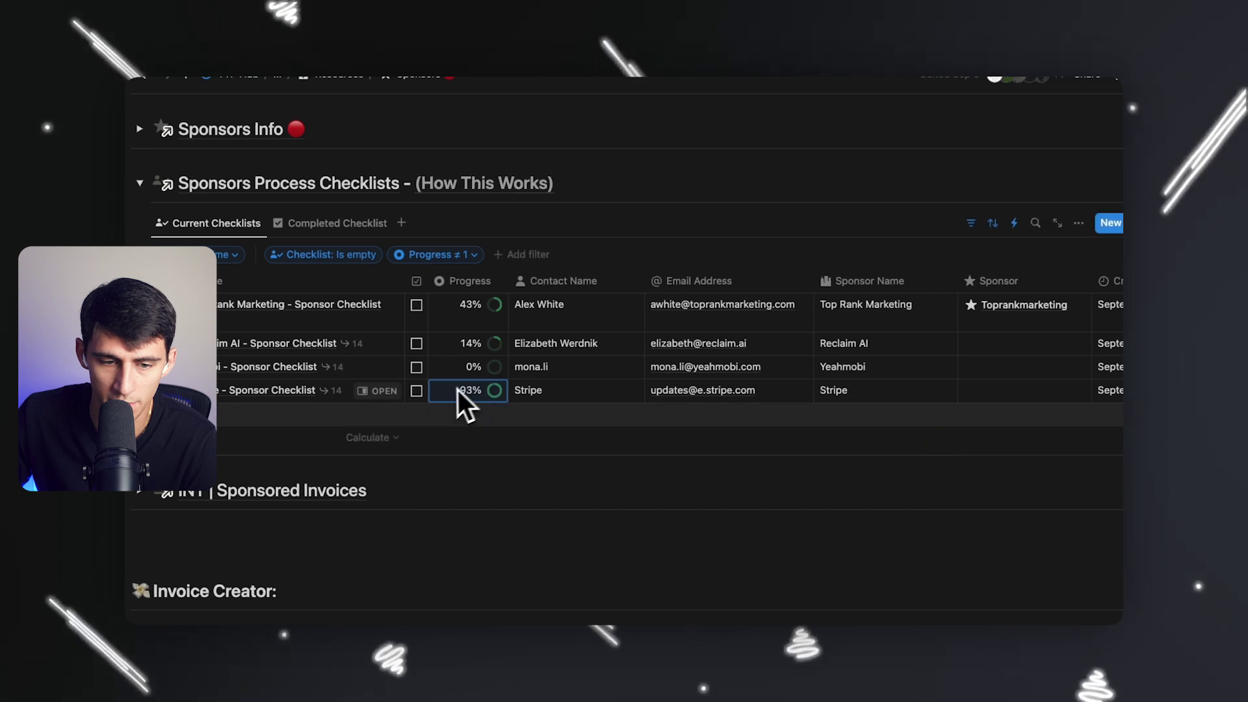
pyautogui.click(369, 392)
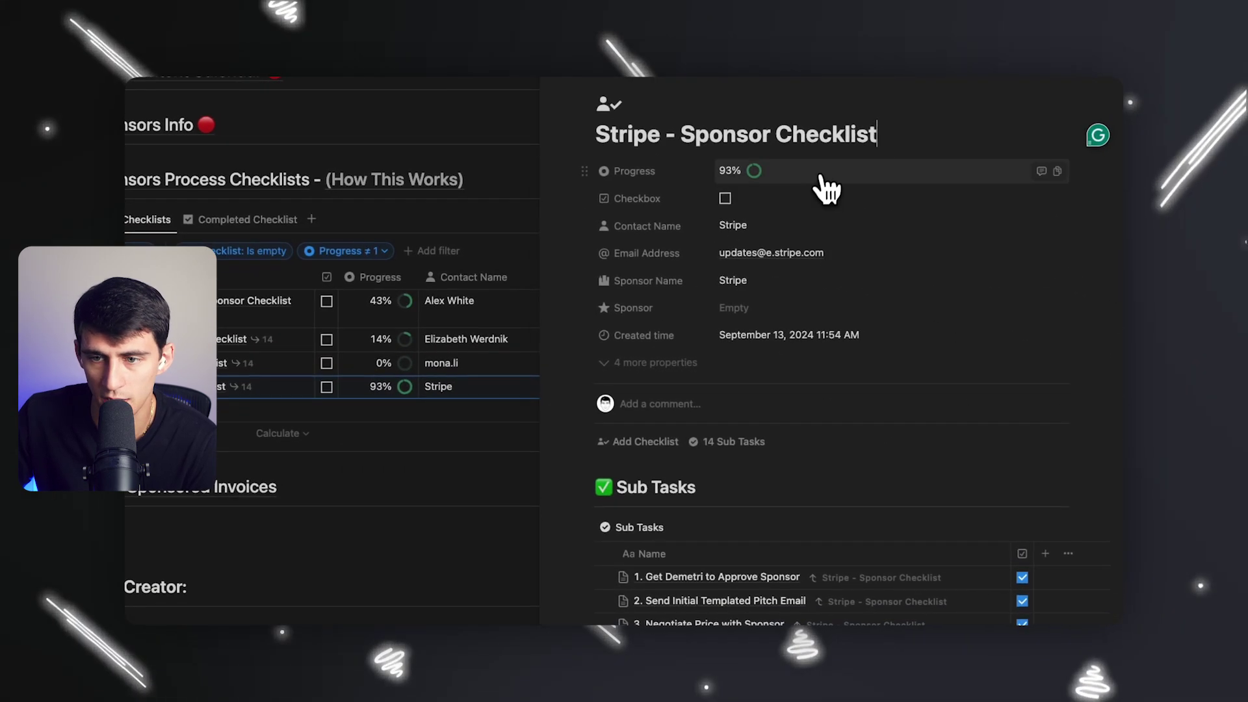
# Inspect the Sub Tasks Checked Off and Sub Tasks Count rollups, then bring up the Progress formula.
pyautogui.click(642, 368)
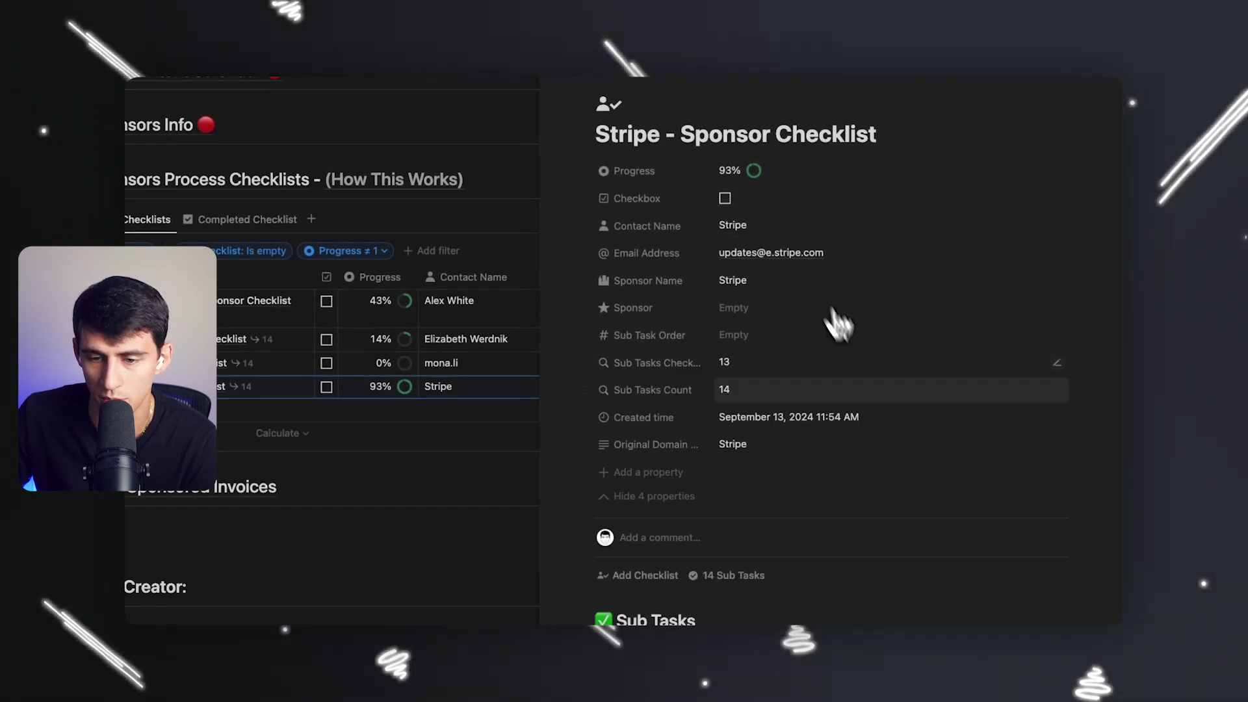
pyautogui.click(682, 370)
pyautogui.moveTo(634, 351); pyautogui.dragTo(718, 377)
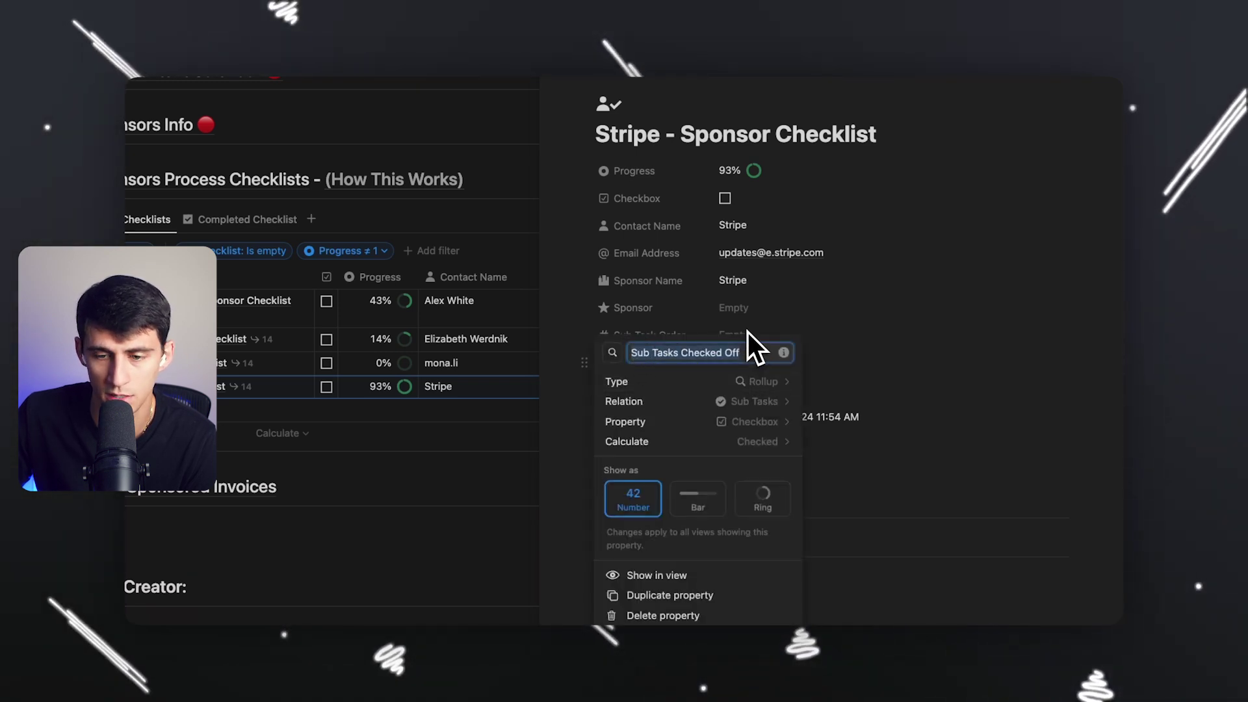
pyautogui.click(720, 320)
pyautogui.click(687, 416)
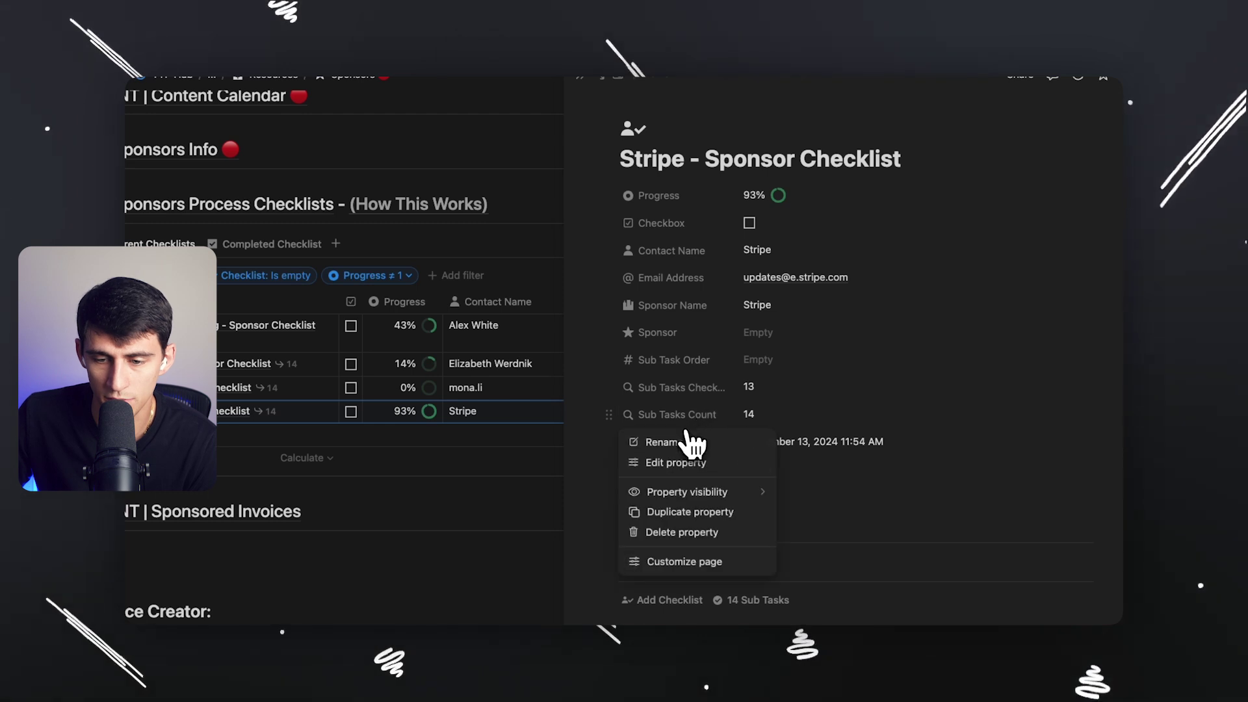
pyautogui.click(689, 441)
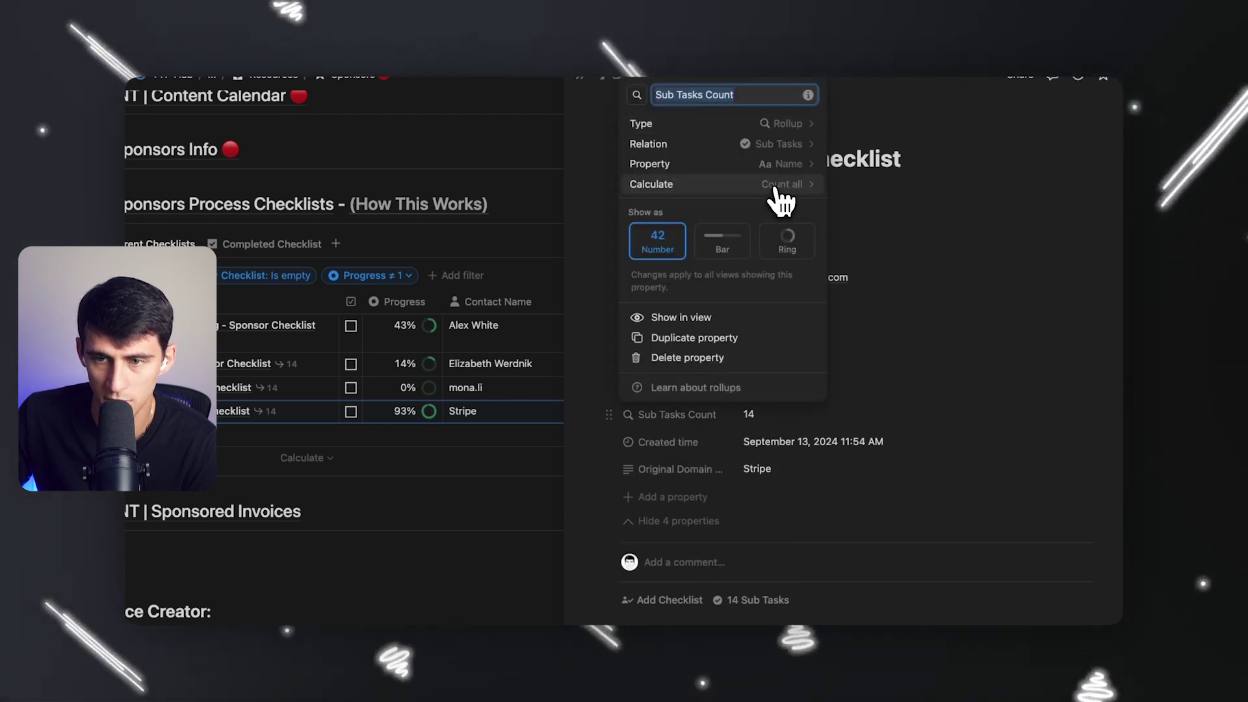
pyautogui.click(758, 389)
pyautogui.click(758, 389)
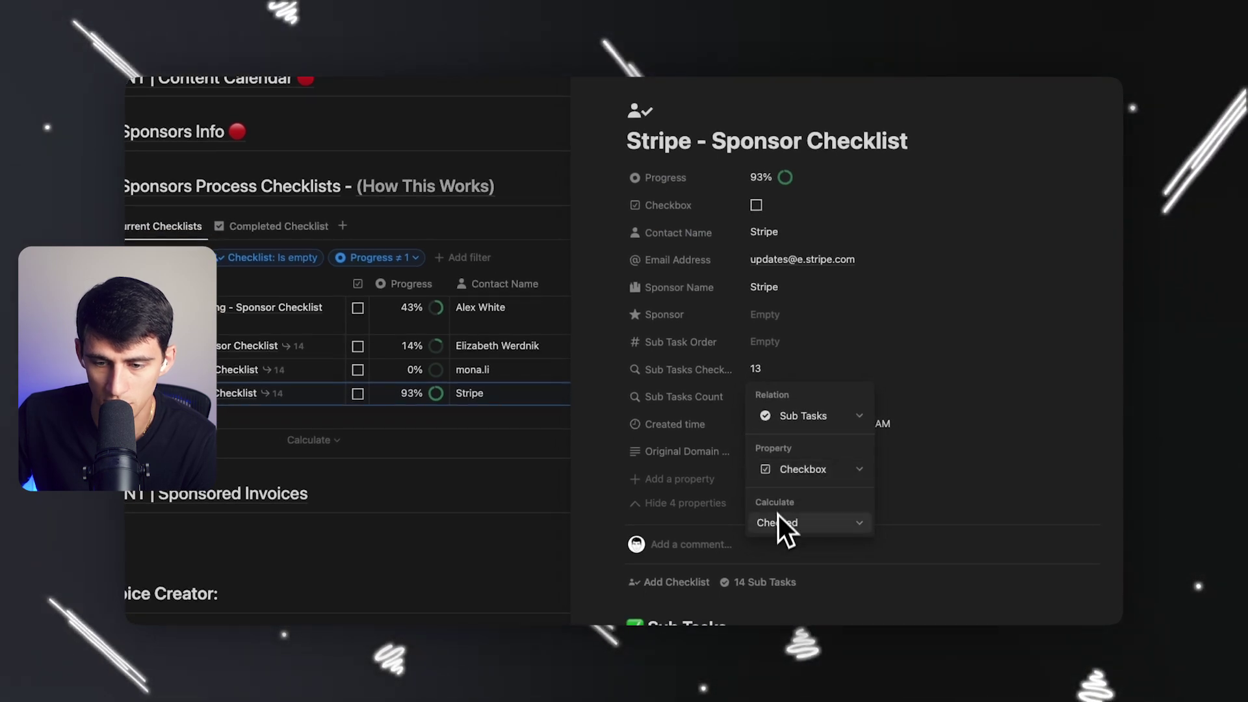
pyautogui.press('Escape')
pyautogui.click(783, 178)
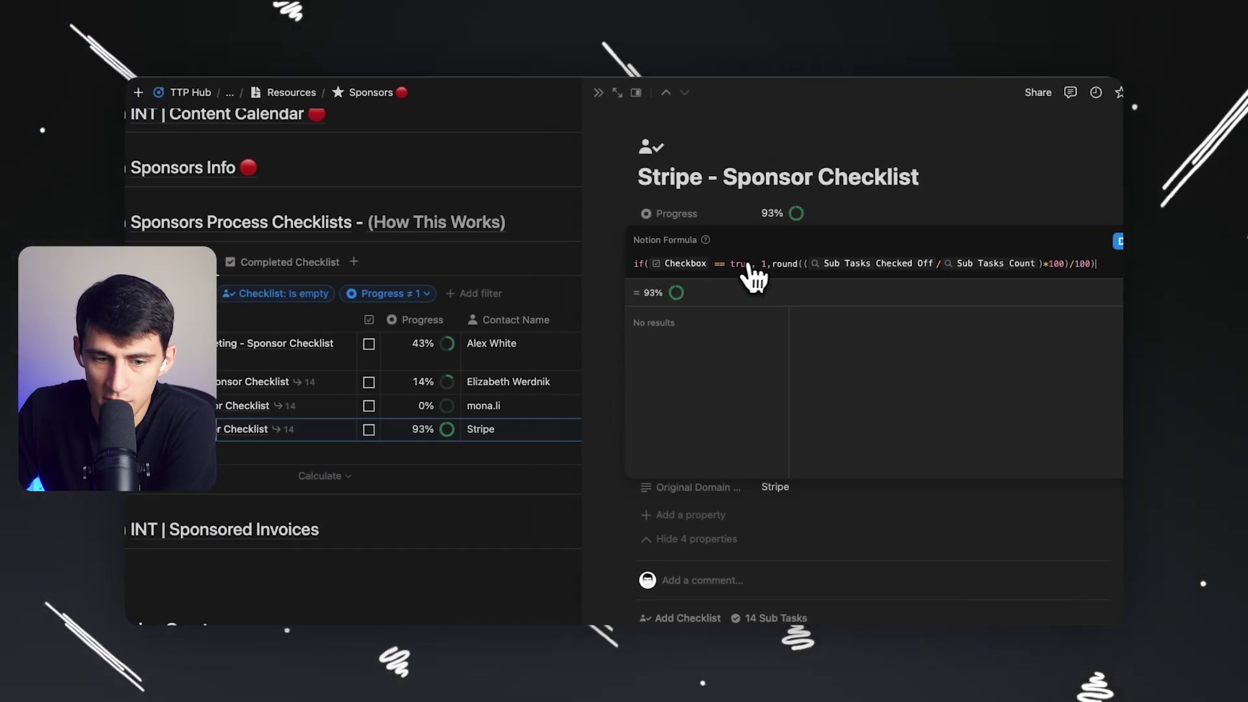
# Toggle the Stripe checklist's Checkbox on and off to test 100% progress.
pyautogui.press('Escape')
pyautogui.click(368, 429)
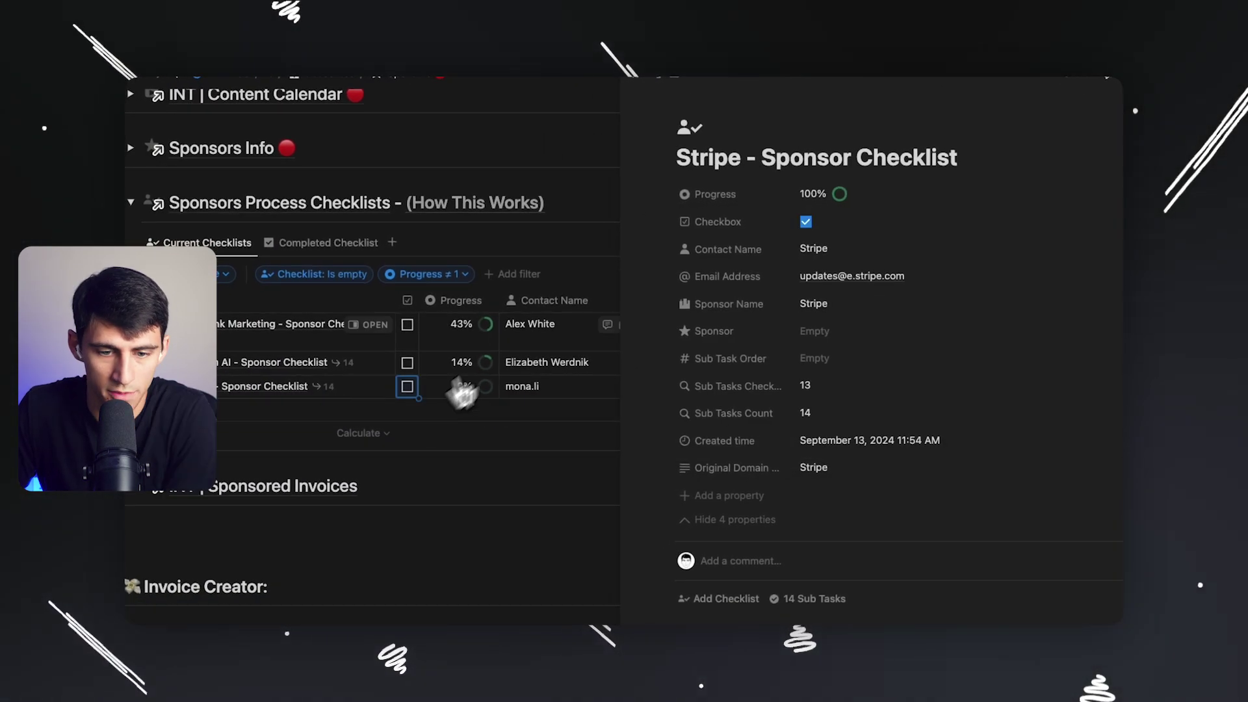
pyautogui.click(805, 222)
pyautogui.click(805, 221)
pyautogui.click(805, 221)
# Try removing round() and the *100)/100 scaling from the Progress formula, then revert it.
pyautogui.click(835, 203)
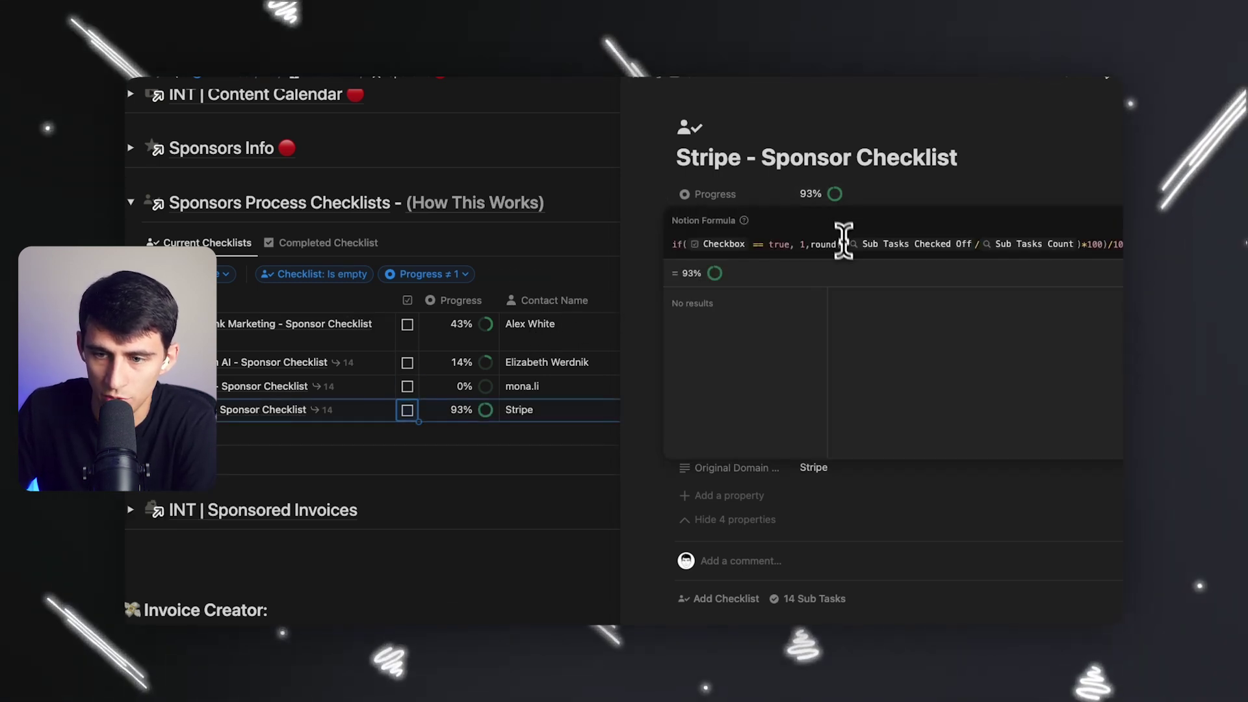
pyautogui.click(800, 245)
pyautogui.click(799, 176)
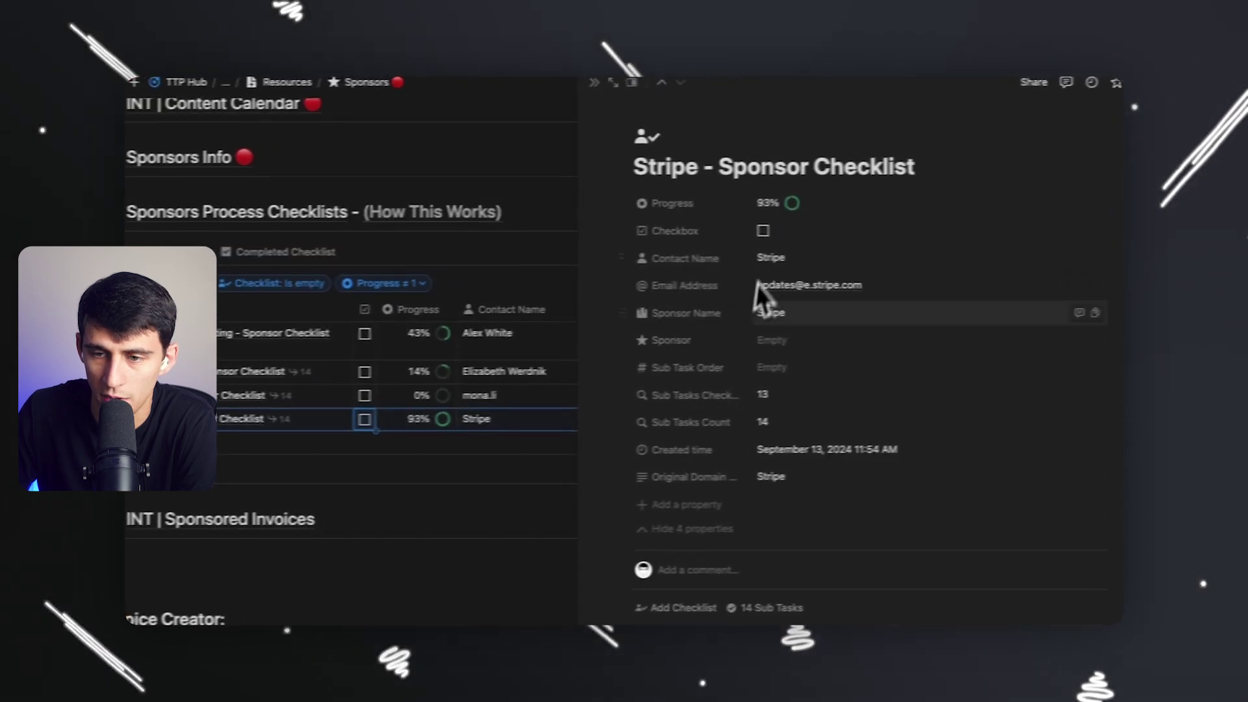
pyautogui.click(809, 206)
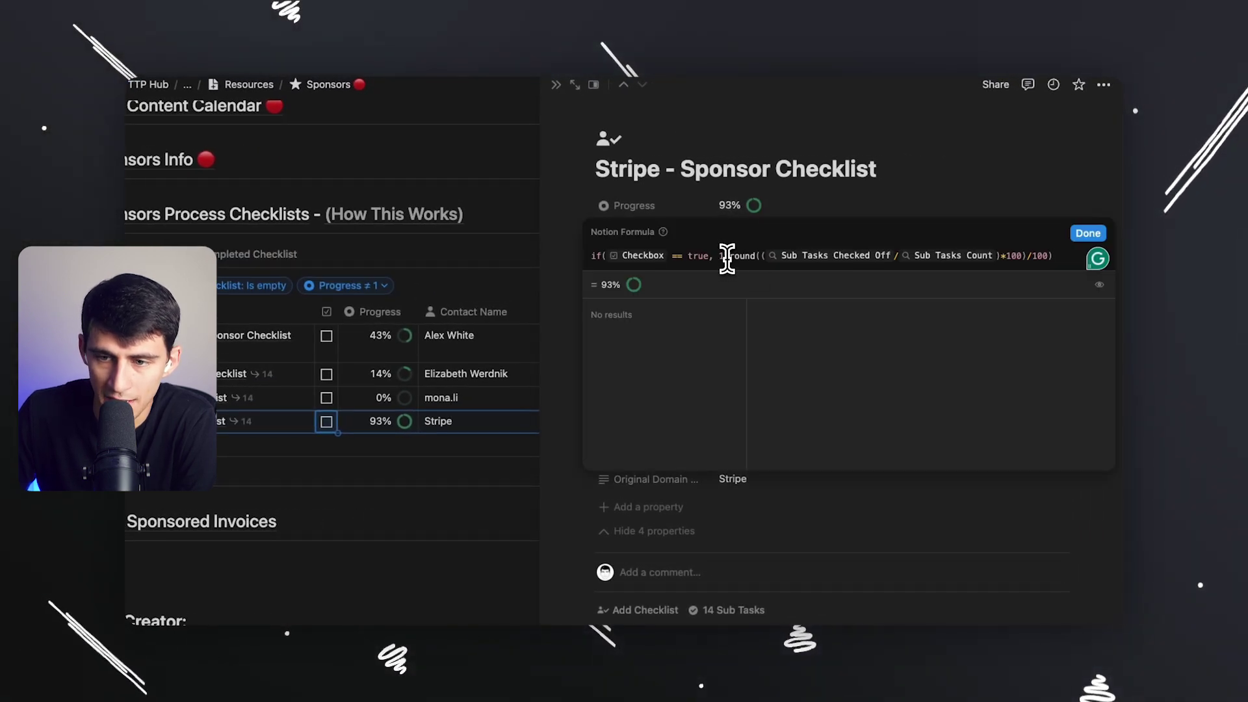
pyautogui.write(',')
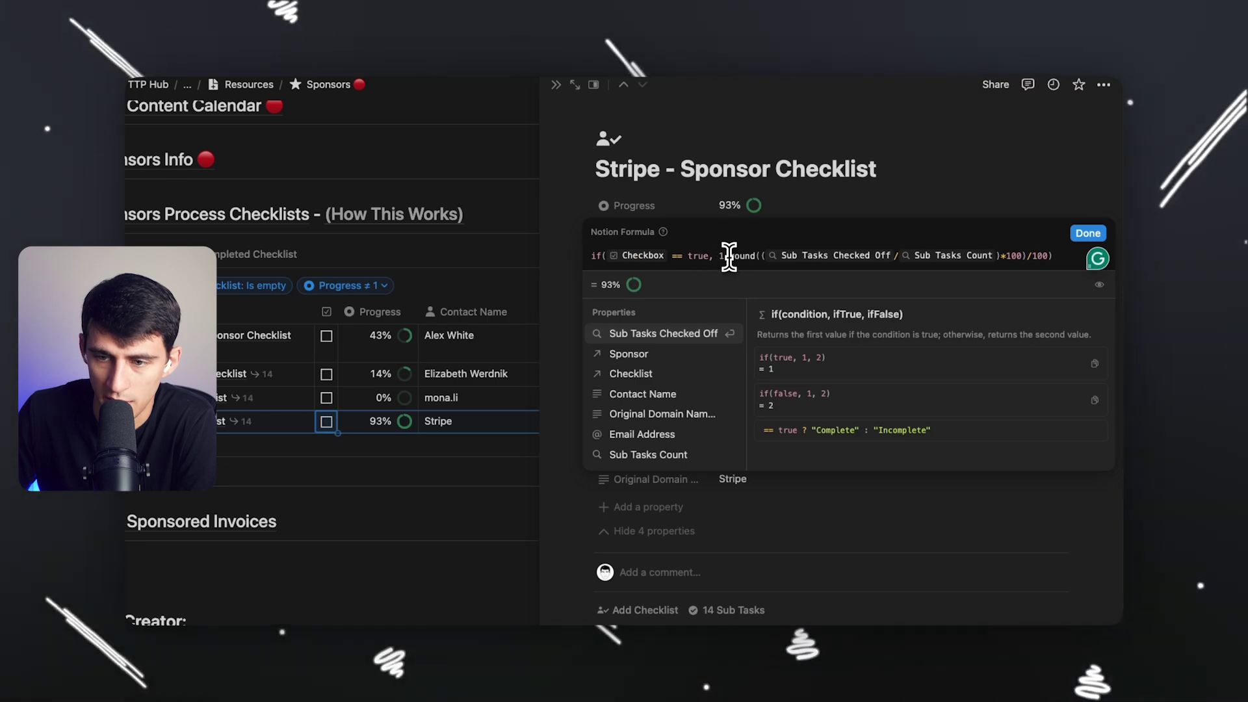
pyautogui.moveTo(813, 273); pyautogui.dragTo(1068, 260)
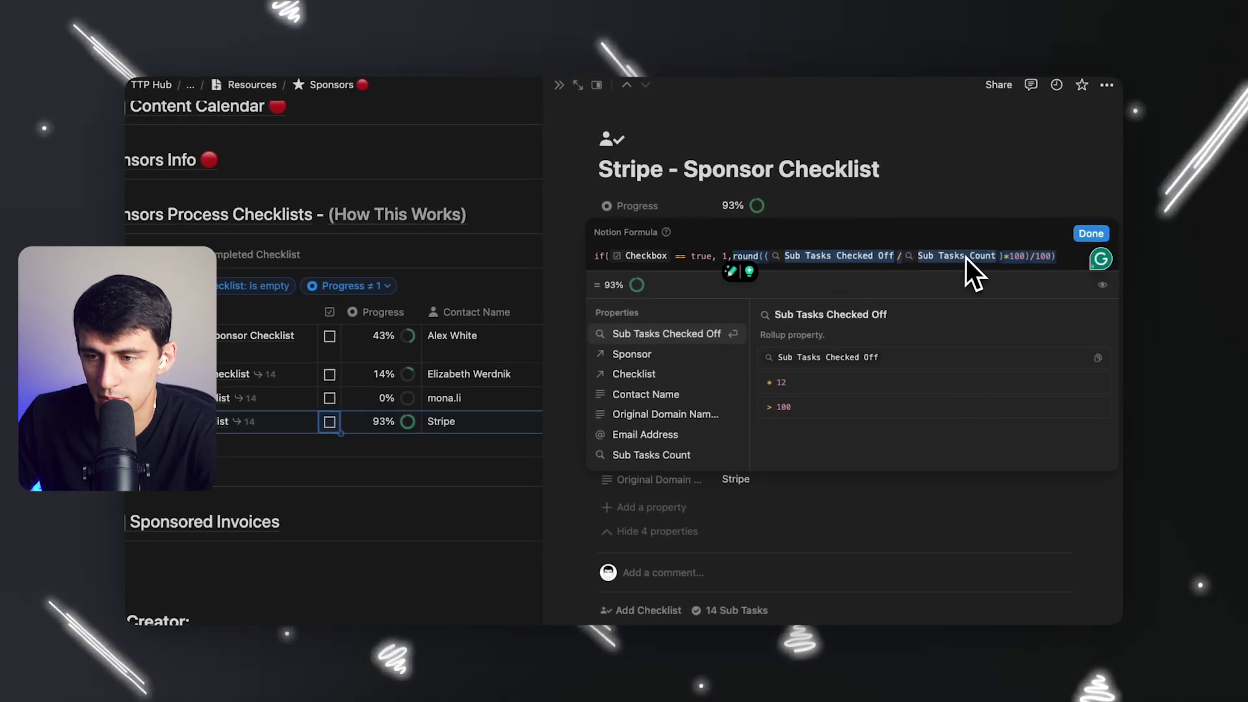
pyautogui.click(1006, 259)
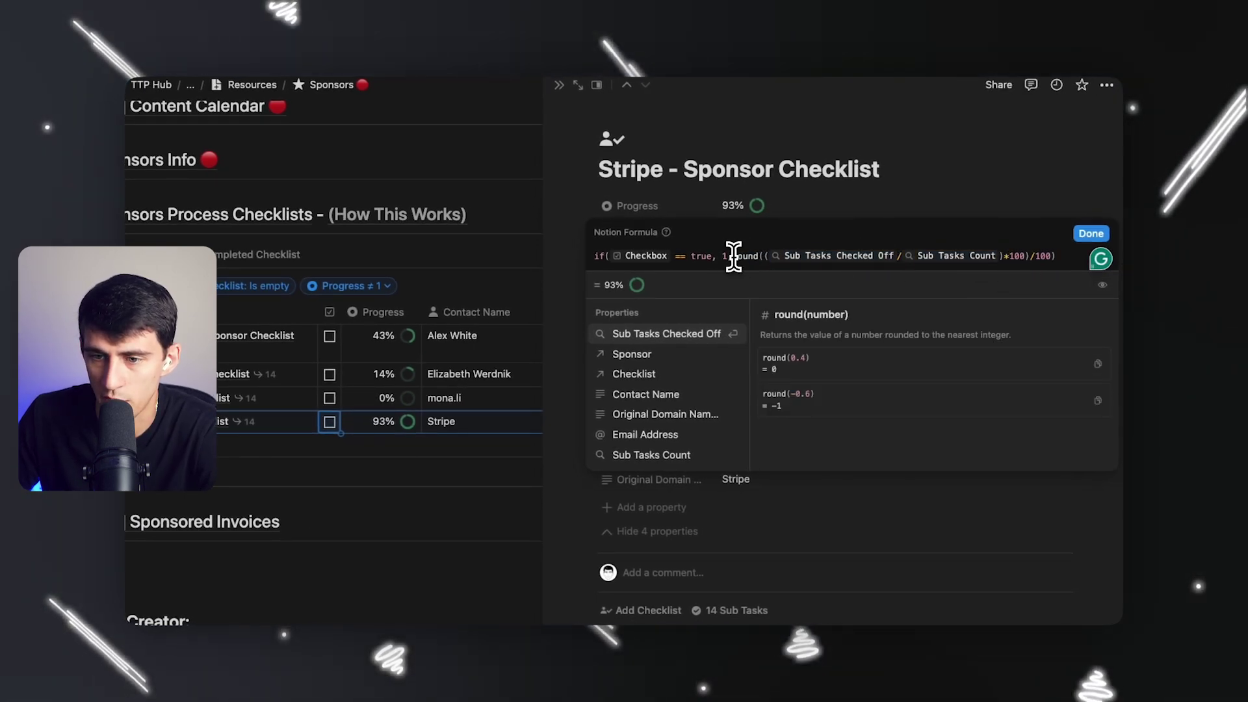
pyautogui.press('BackSpace')
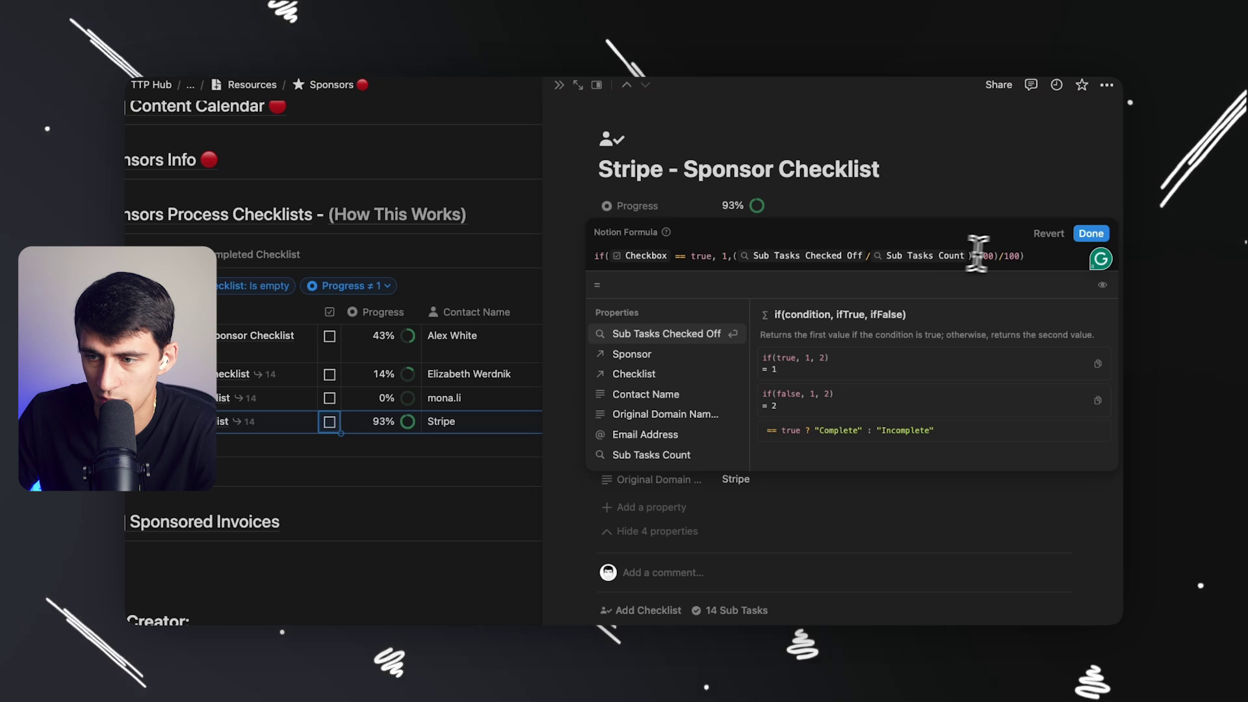
pyautogui.press('BackSpace')
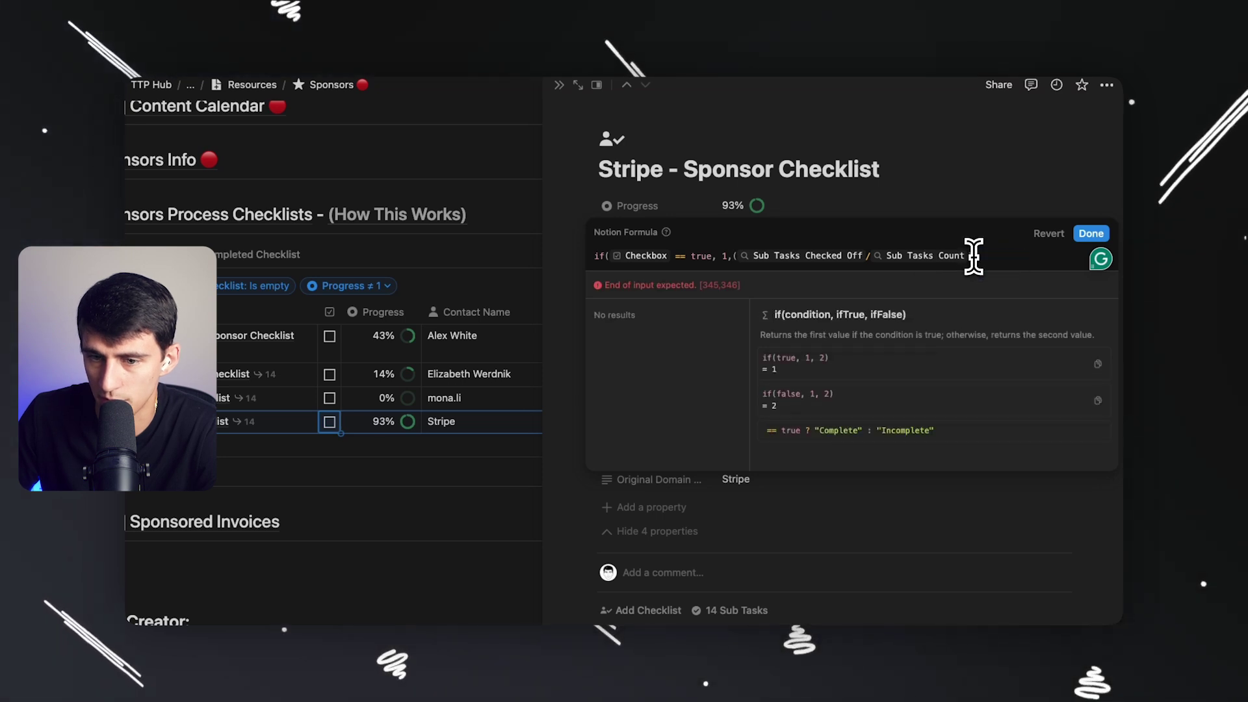
pyautogui.click(735, 256)
pyautogui.press('BackSpace')
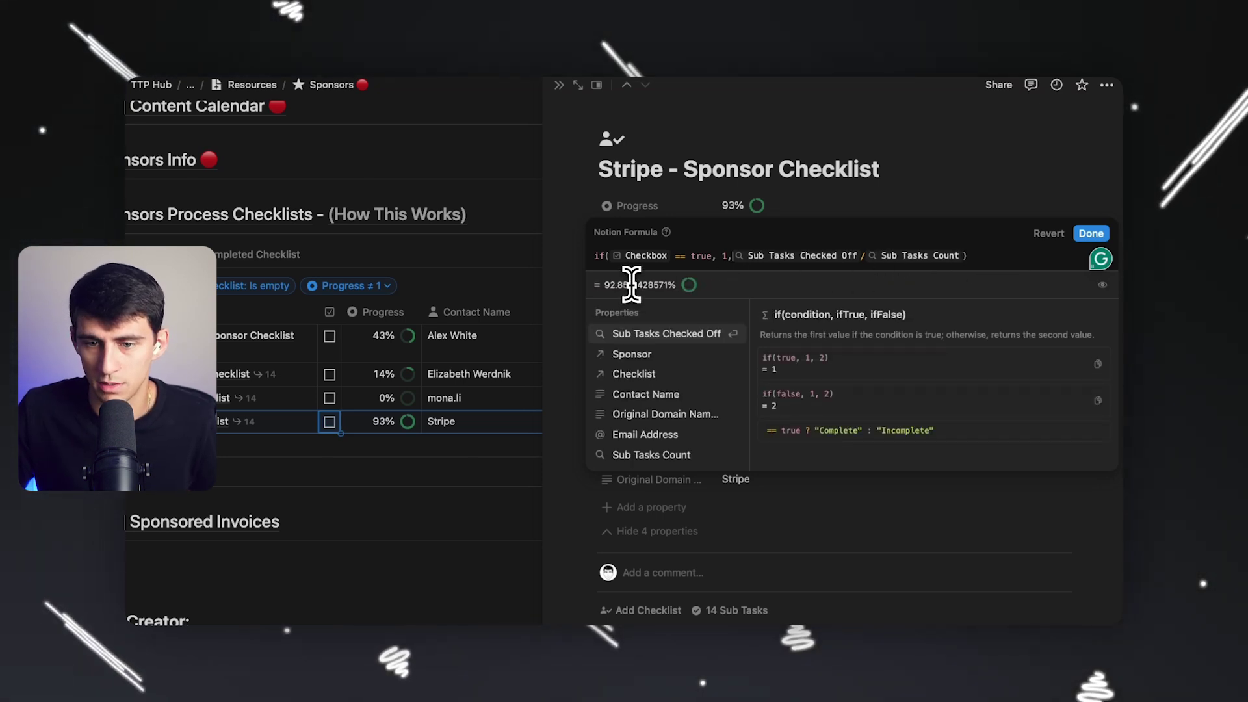
pyautogui.click(1034, 233)
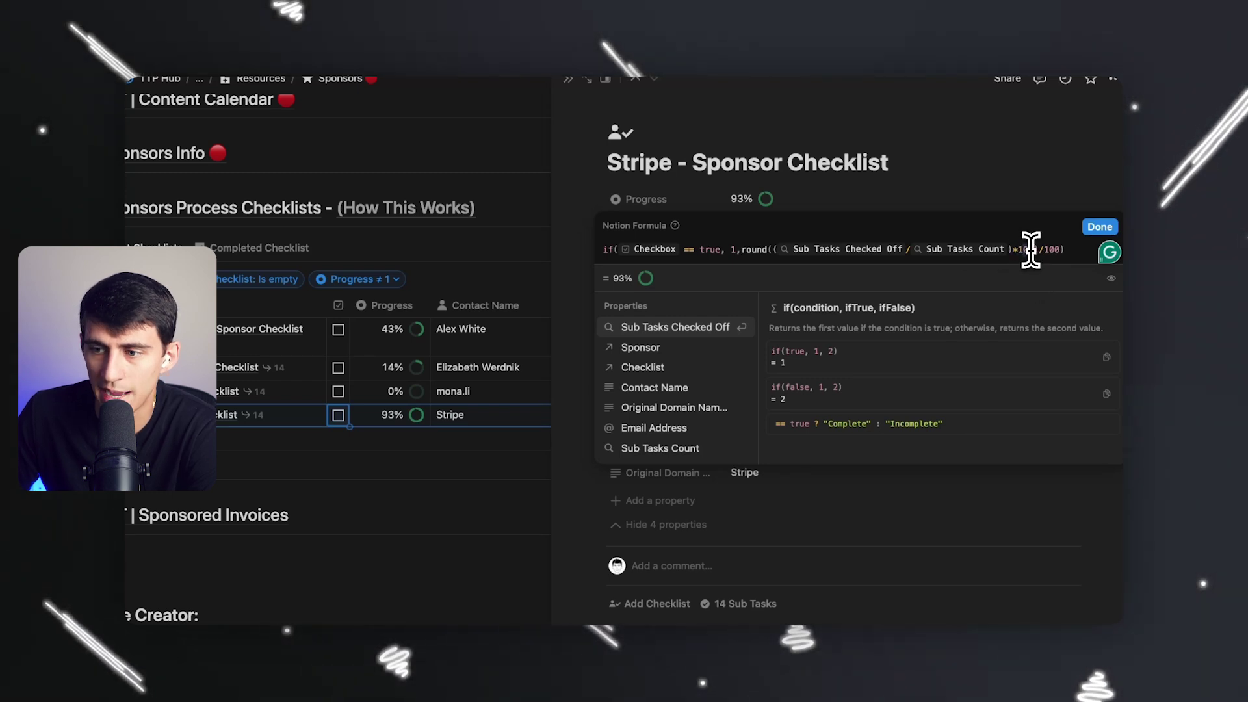
# Inspect the /100 divisor in the restored rounded formula and close the editor.
pyautogui.click(997, 249)
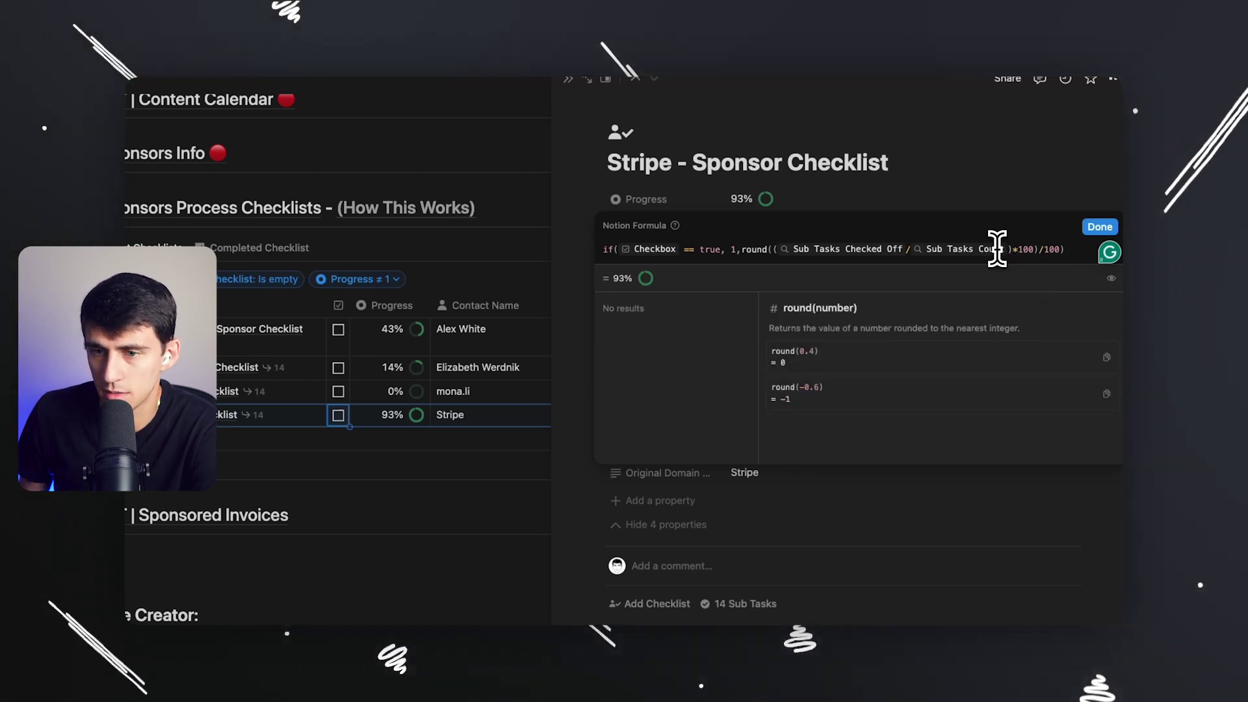
pyautogui.press('Right')
pyautogui.press('Right')
pyautogui.press('Right')
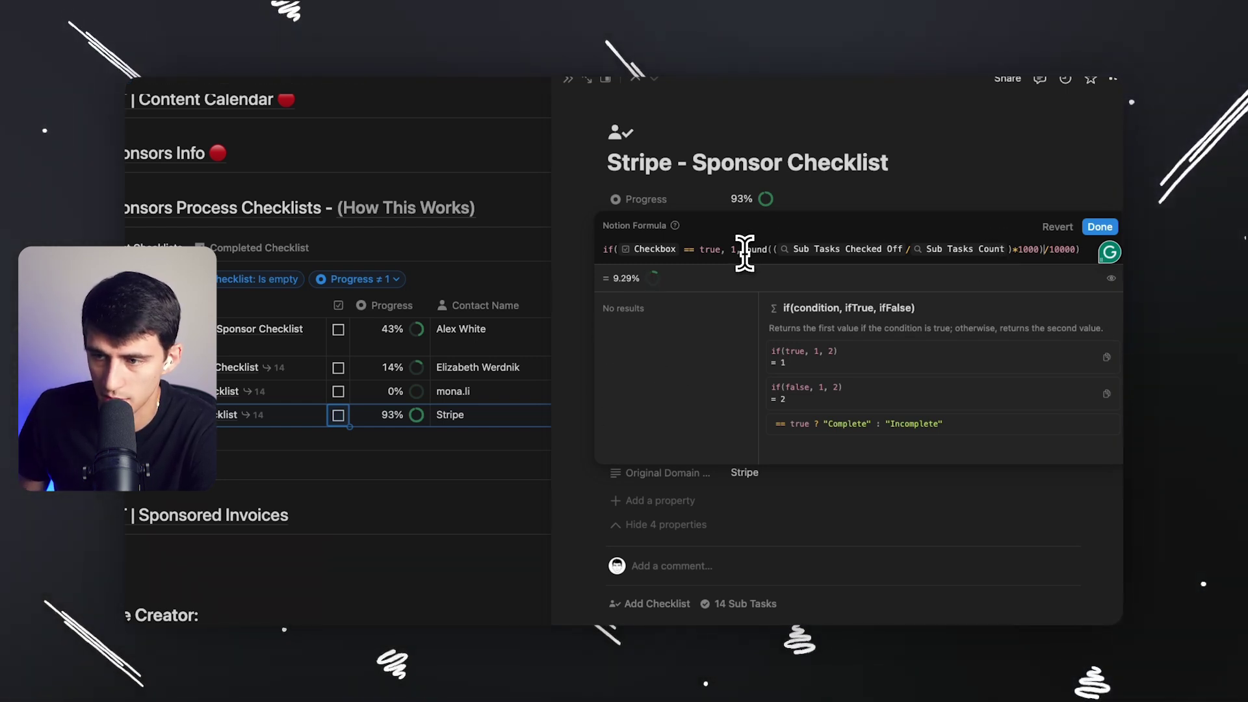
pyautogui.press('Left')
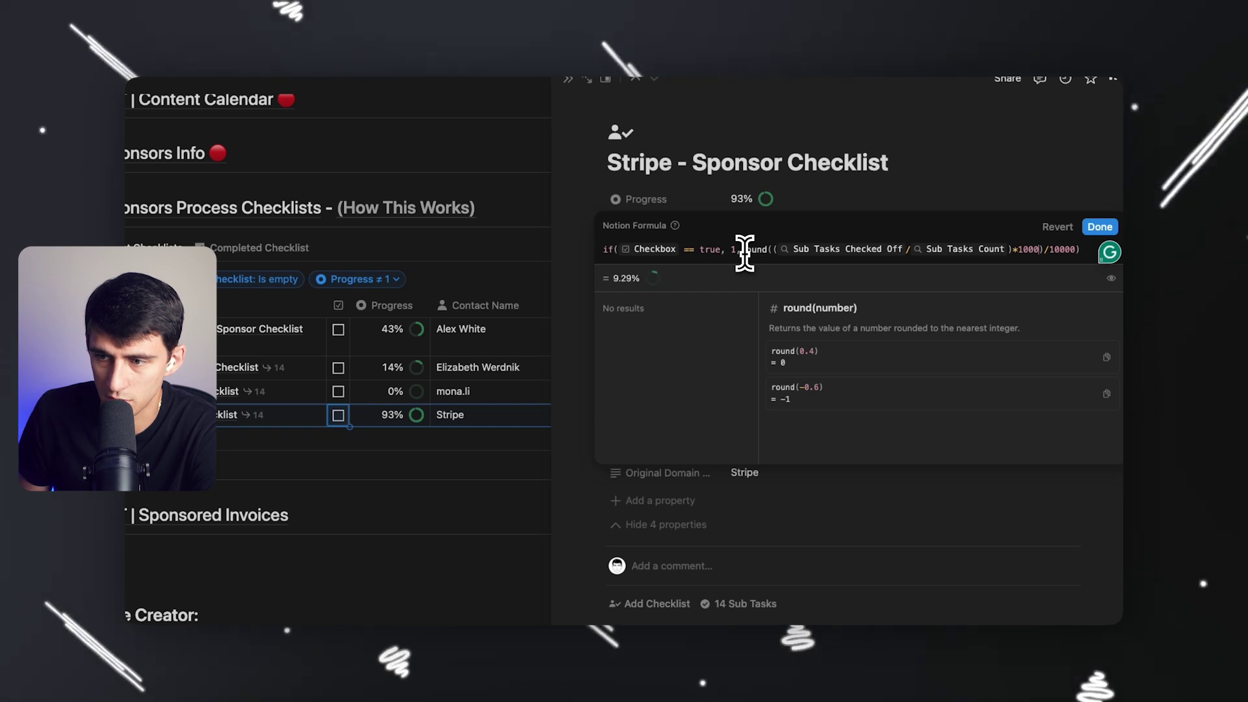
pyautogui.press('Right')
pyautogui.press('Right')
pyautogui.press('Right')
pyautogui.press('Right')
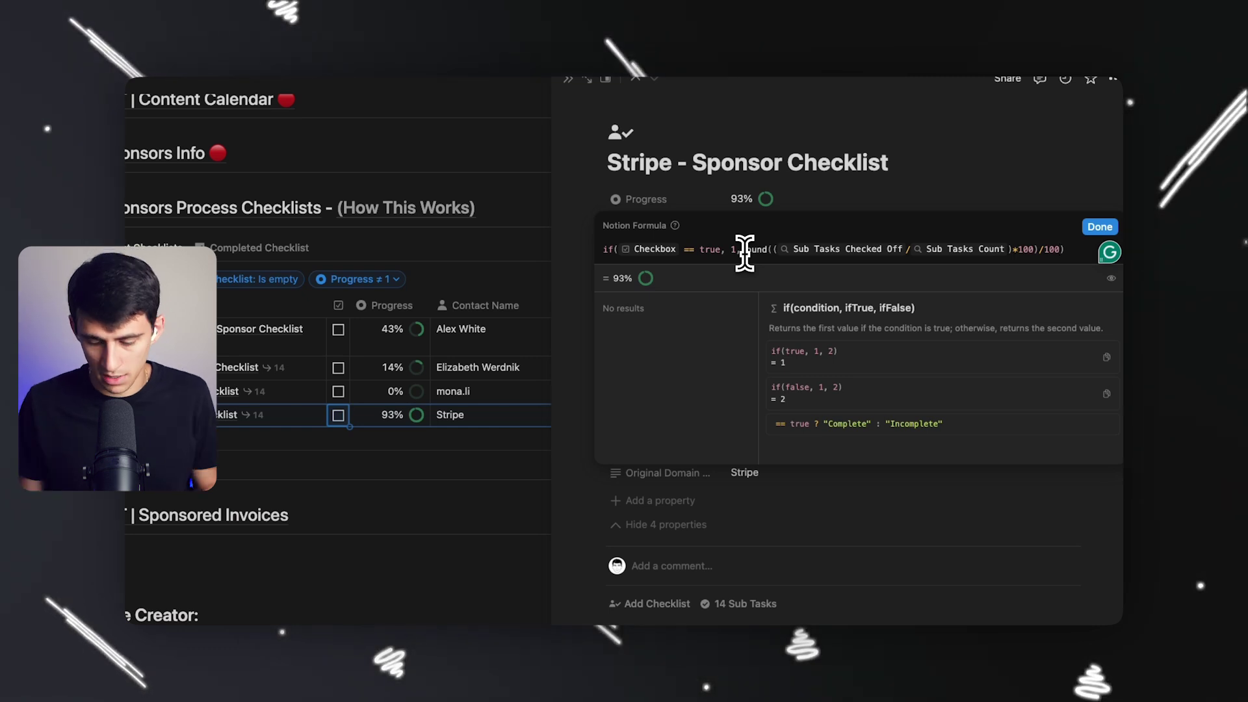
pyautogui.press('Escape')
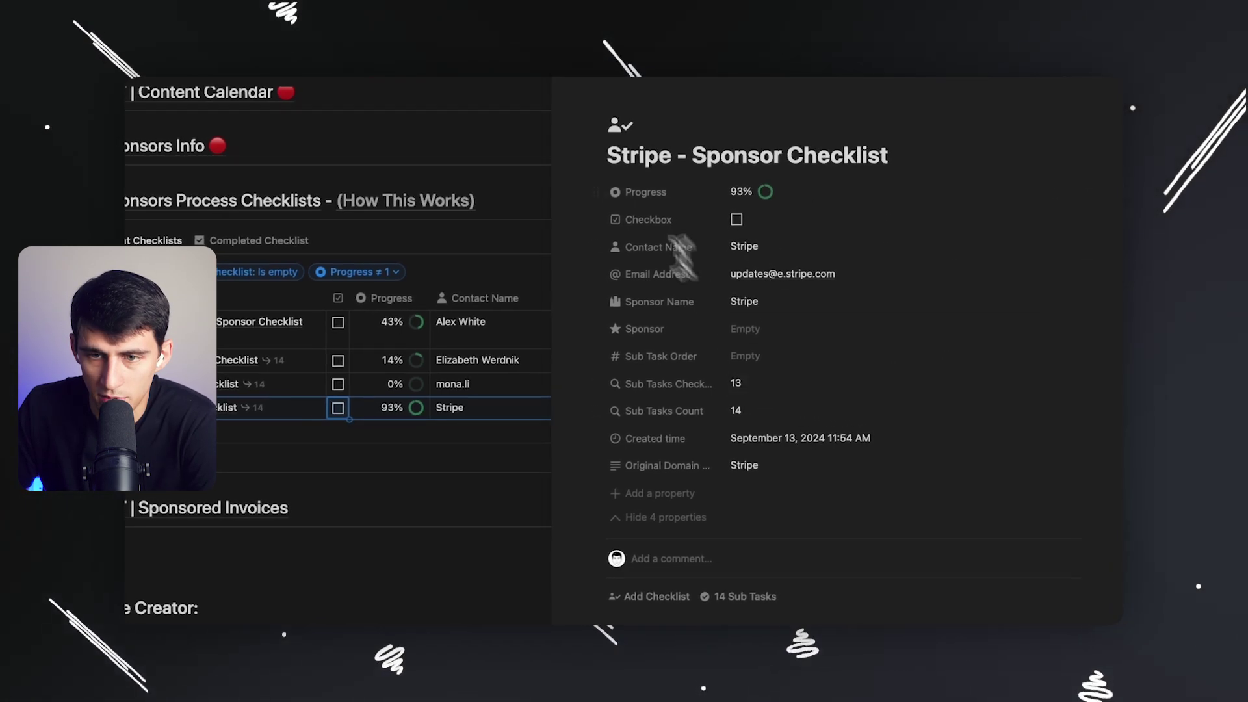
# Hide the 4 extra properties, then reopen the Stripe checklist to see its ticked sub-tasks sorted by Sub Task Order.
pyautogui.click(696, 515)
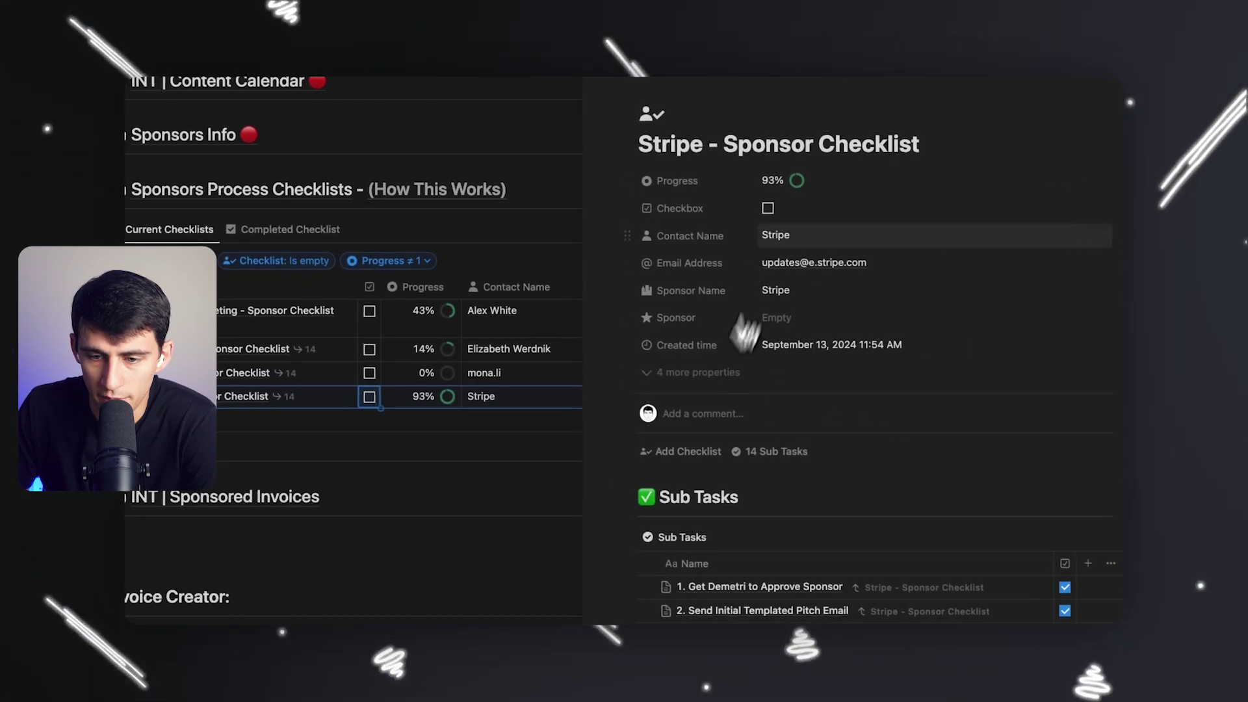
pyautogui.press('Escape')
pyautogui.click(357, 410)
pyautogui.click(400, 397)
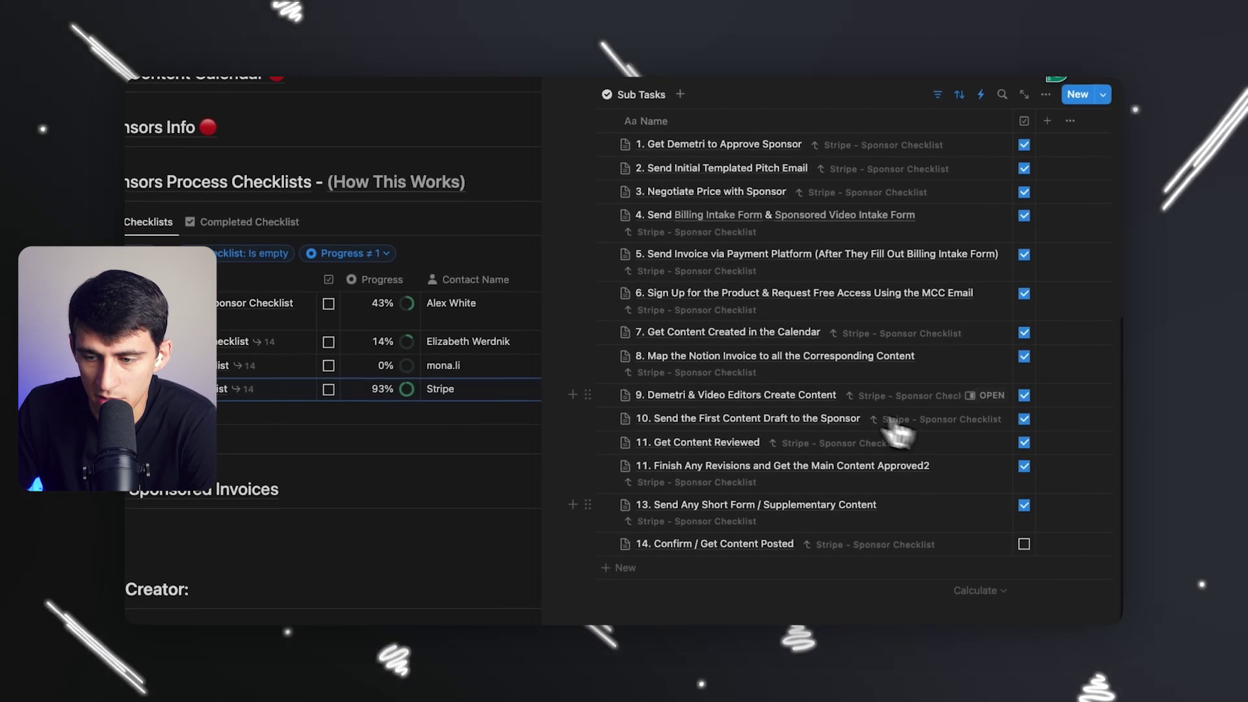
pyautogui.scroll(5, 897, 432)
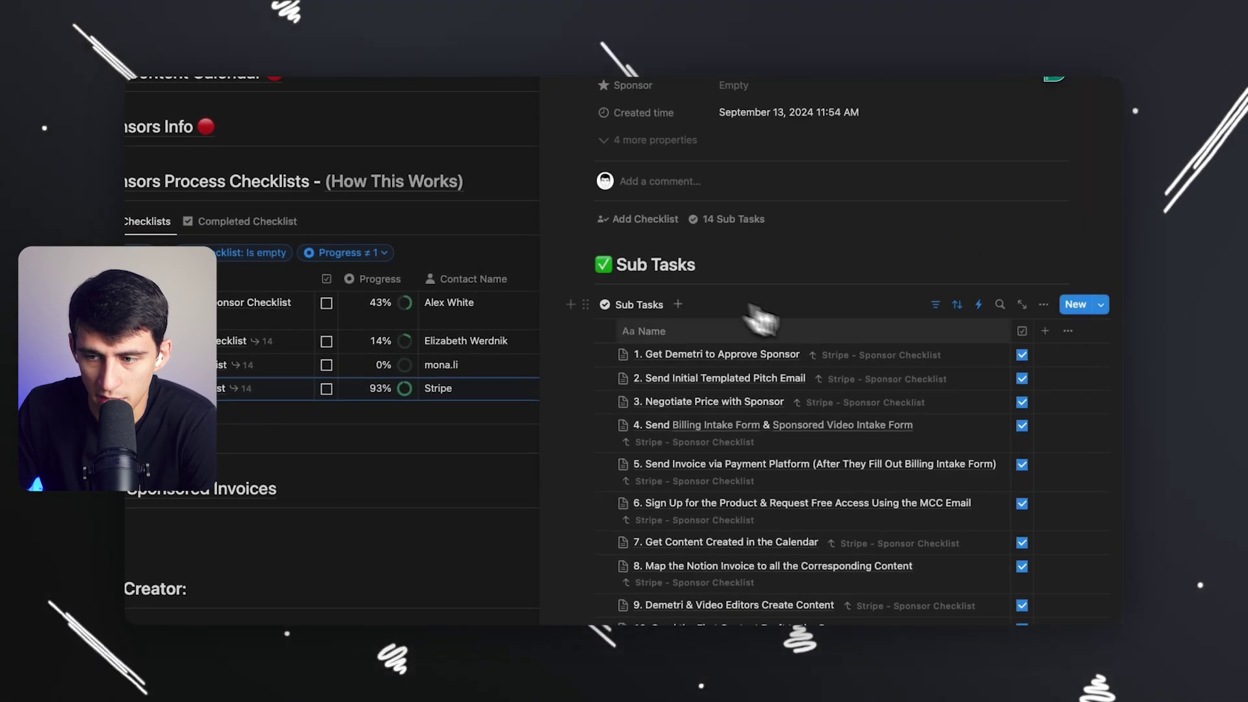
pyautogui.click(940, 306)
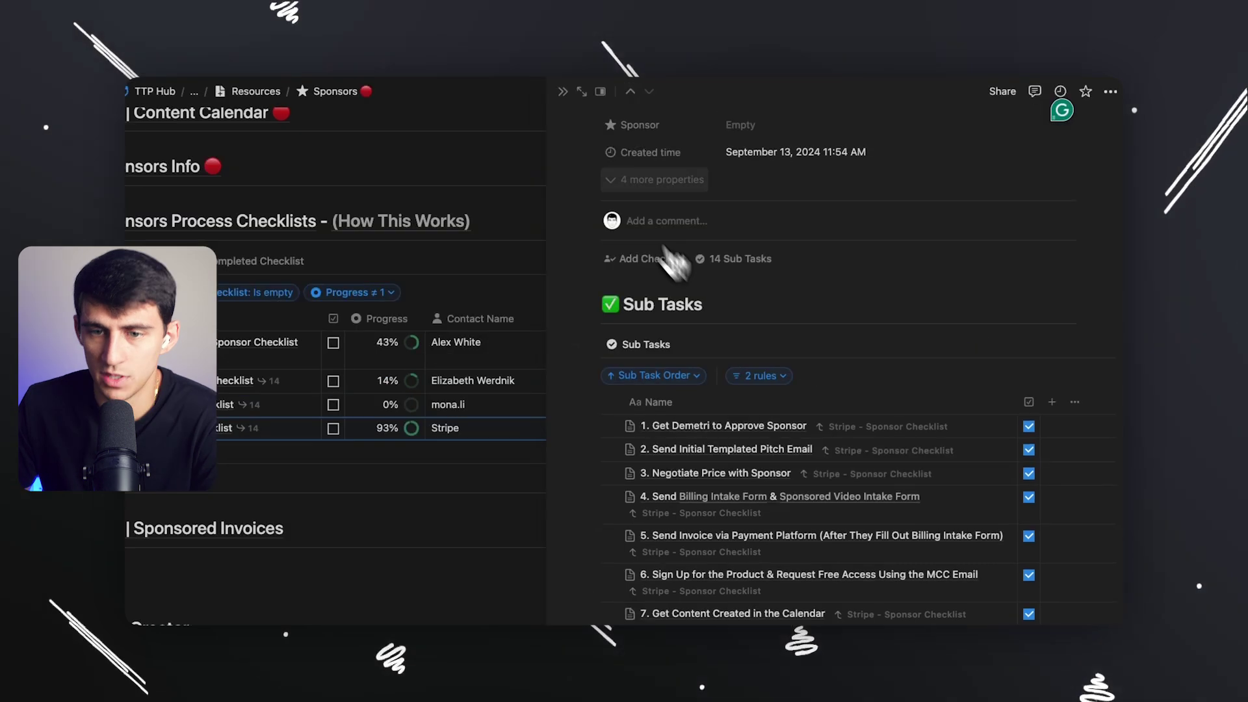
pyautogui.click(563, 91)
# Open the Sponsor Checklist template for editing and inspect its Sub Tasks filter rules and view options.
pyautogui.click(1052, 240)
pyautogui.click(1098, 255)
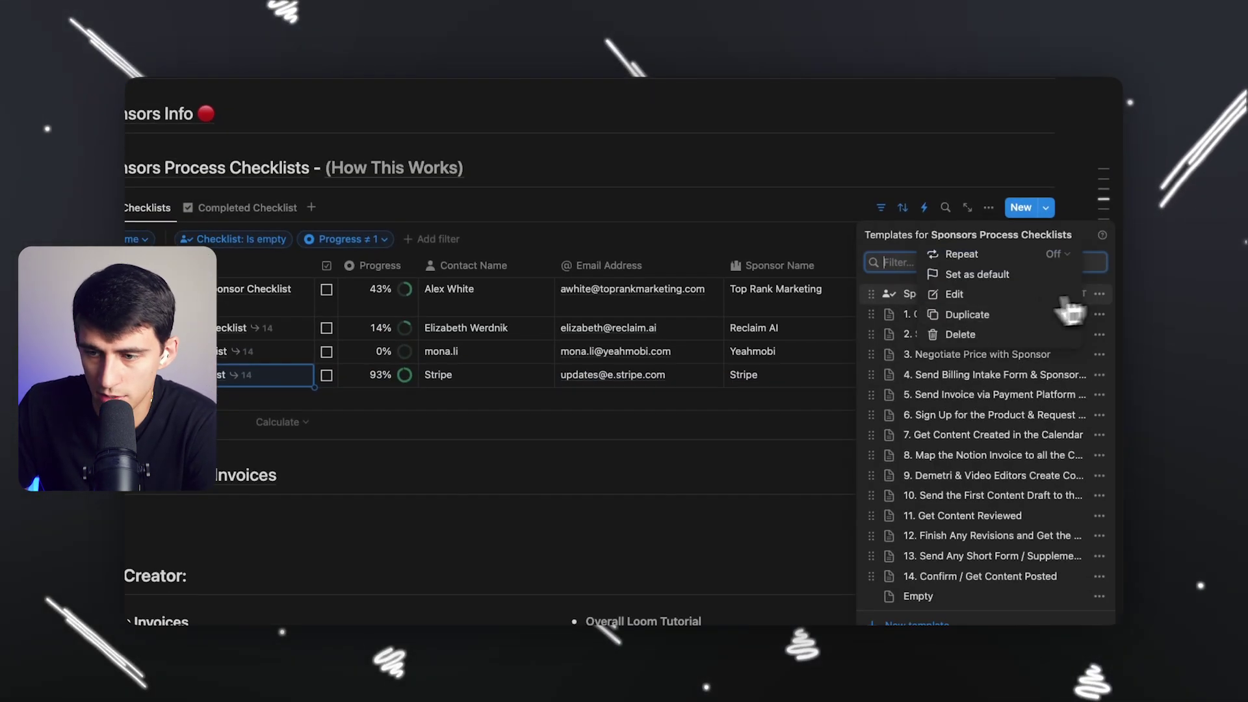
pyautogui.click(953, 293)
pyautogui.scroll(-5, 634, 318)
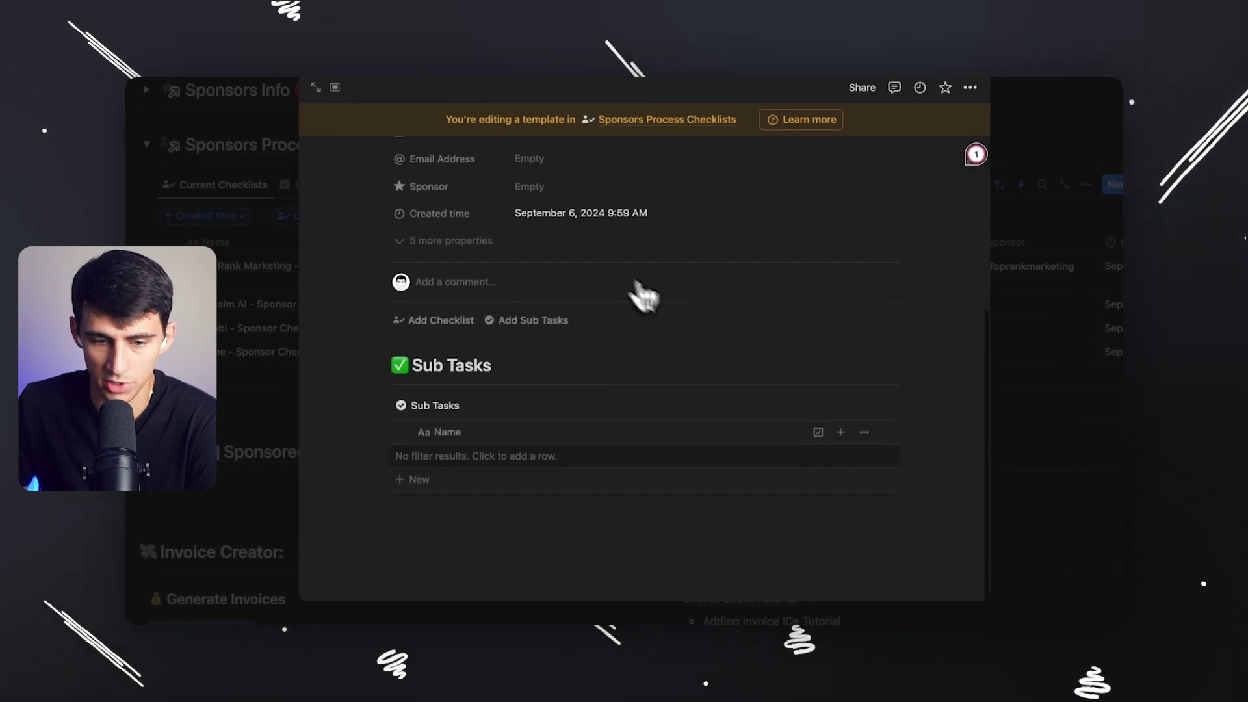
pyautogui.click(748, 407)
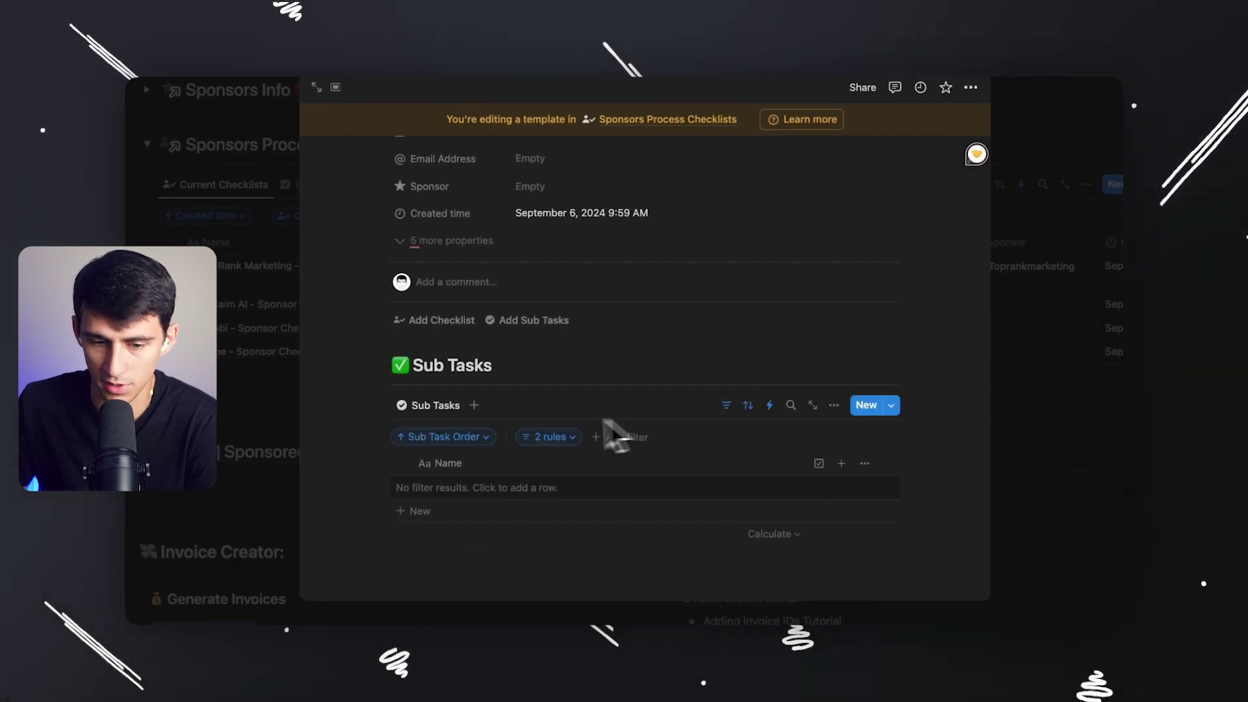
pyautogui.click(546, 437)
pyautogui.click(420, 407)
pyautogui.press('Escape')
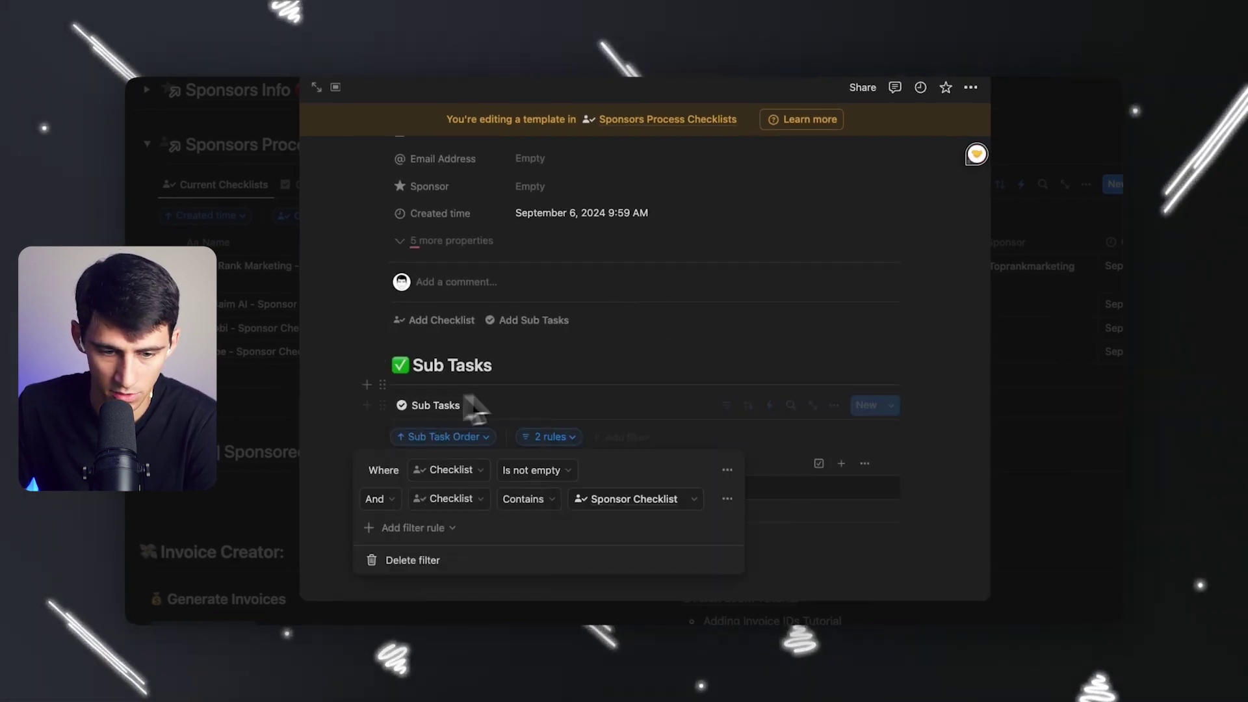
pyautogui.press('Escape')
# Copy a link to the Current Checklists view, then reopen the template's two Sub Tasks filter rules.
pyautogui.click(252, 244)
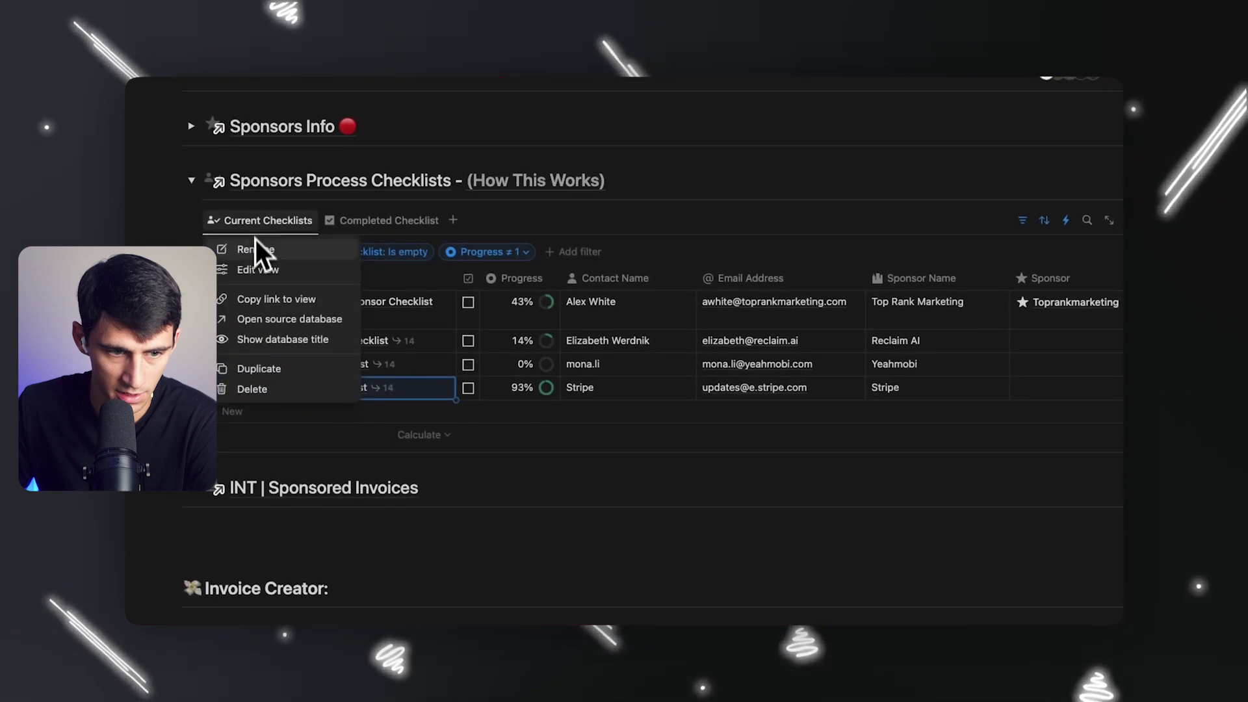
pyautogui.click(259, 301)
pyautogui.click(1086, 225)
pyautogui.click(1089, 251)
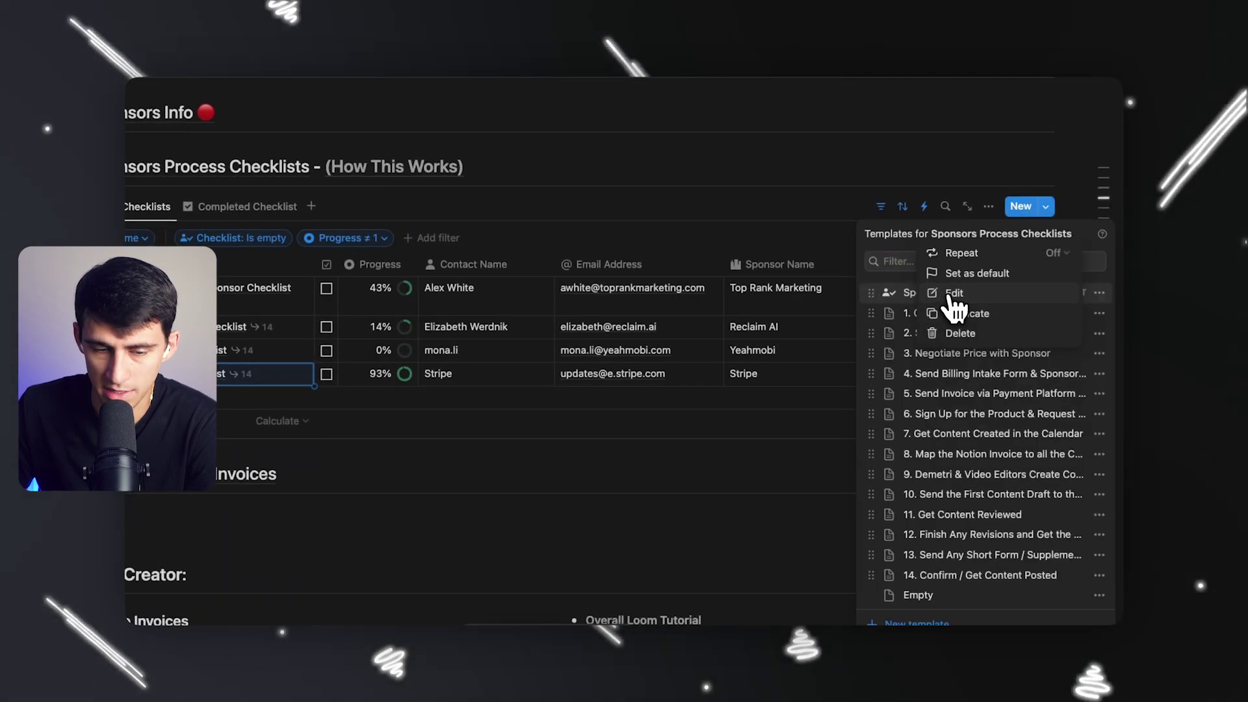
pyautogui.click(953, 295)
pyautogui.scroll(-5, 449, 419)
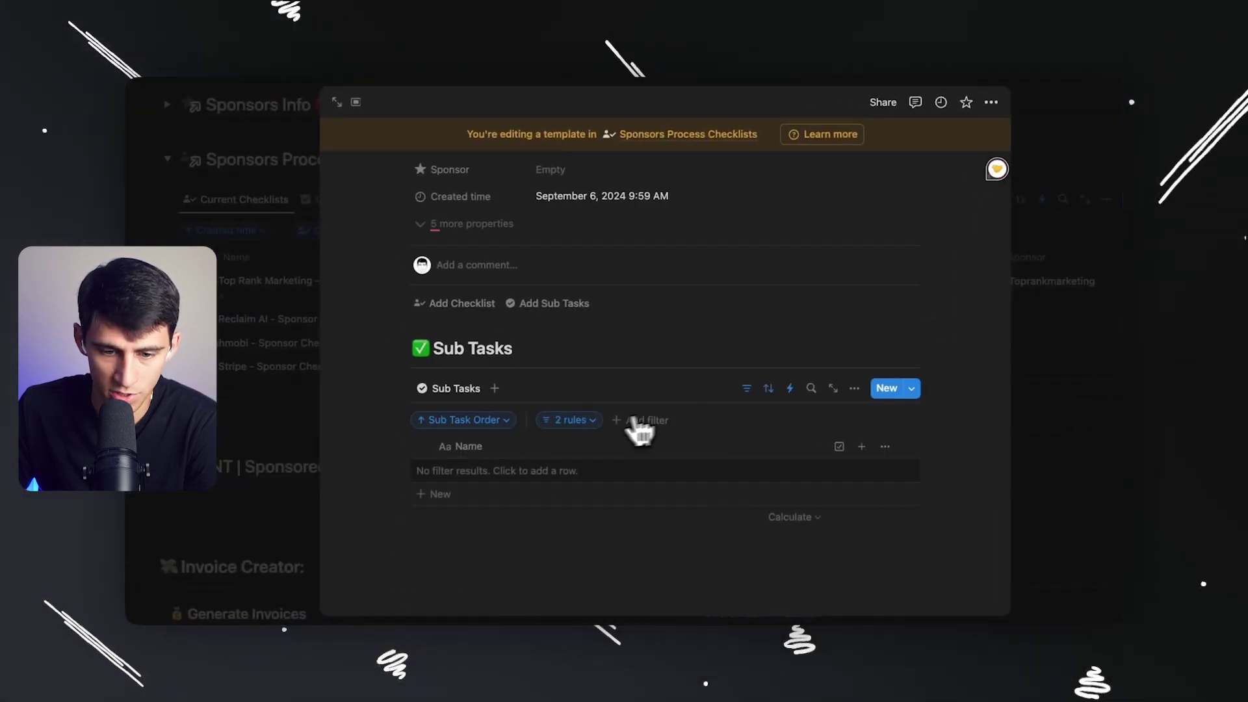
pyautogui.click(605, 434)
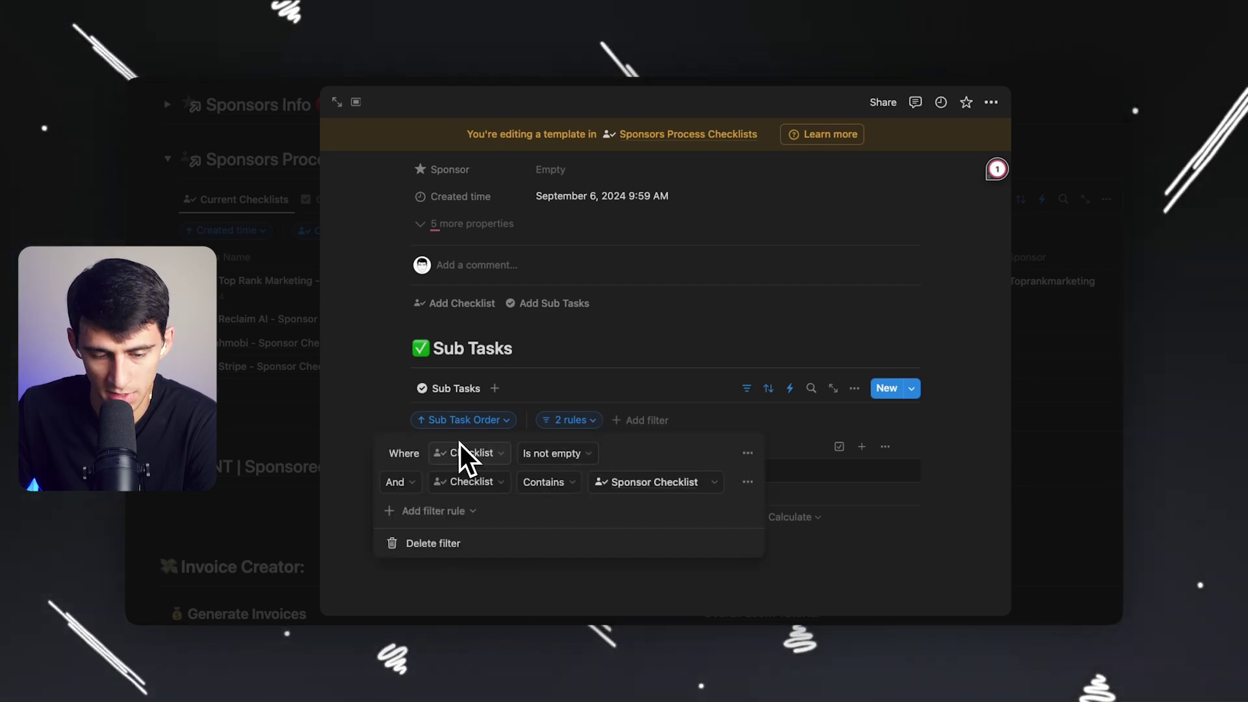
# Check the Sponsor Checklist filter value without changing it, keeping the extra template properties hidden.
pyautogui.click(644, 482)
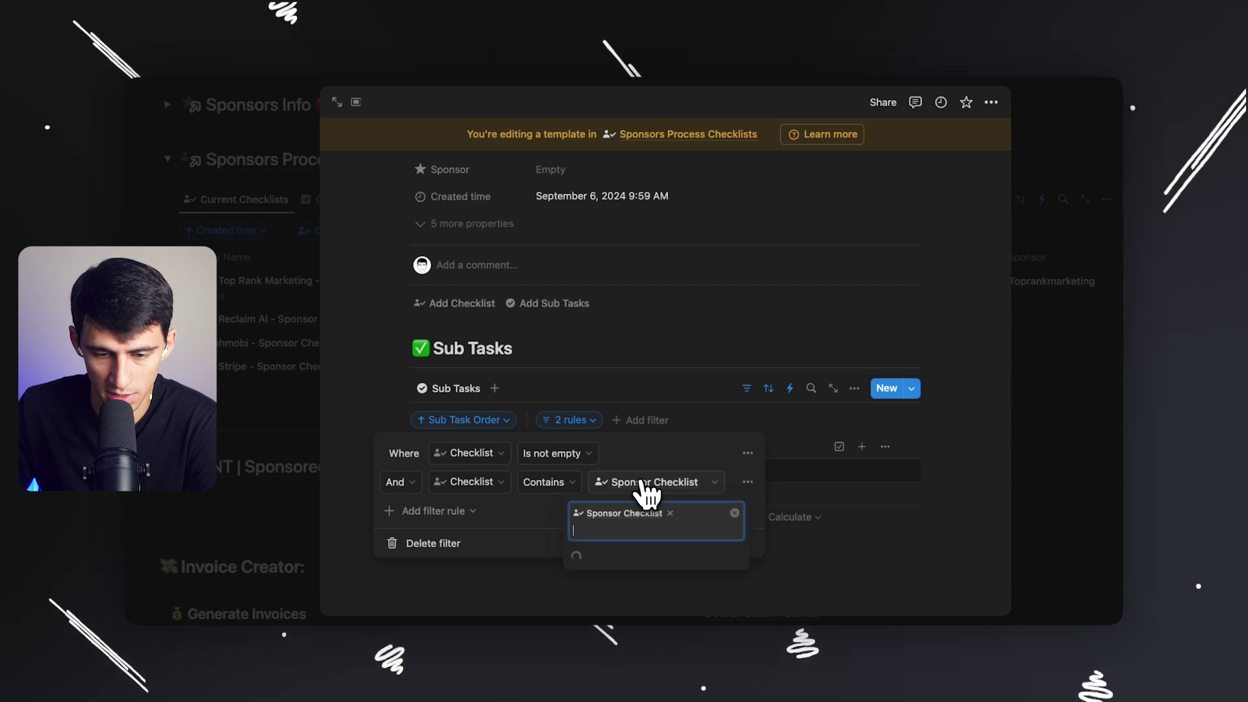
pyautogui.click(520, 229)
pyautogui.click(520, 228)
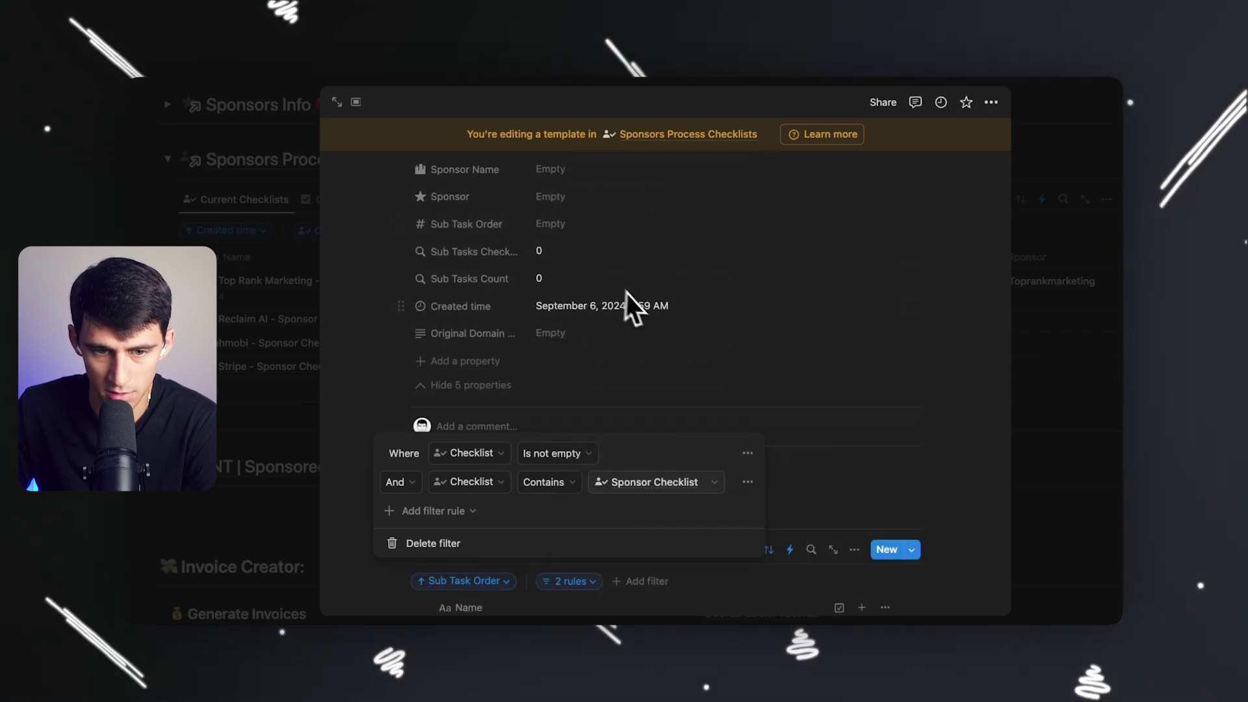
pyautogui.click(494, 405)
pyautogui.click(676, 338)
pyautogui.scroll(5, 585, 305)
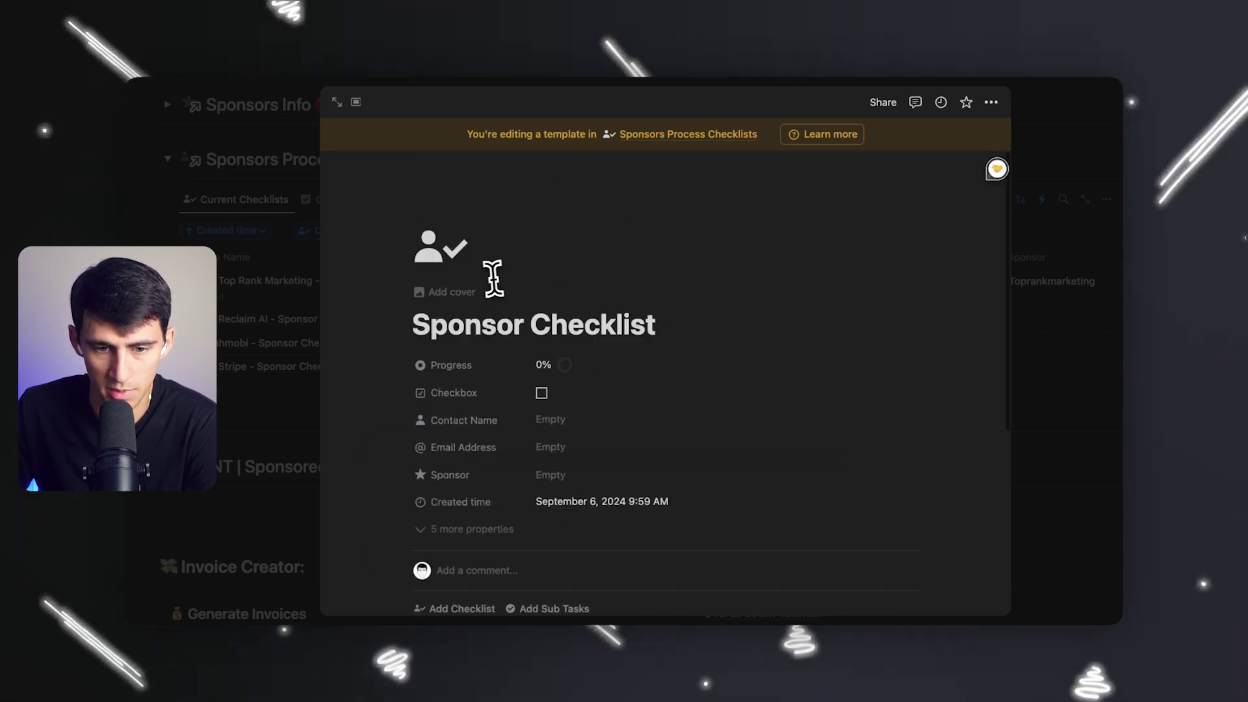
pyautogui.scroll(-5, 559, 280)
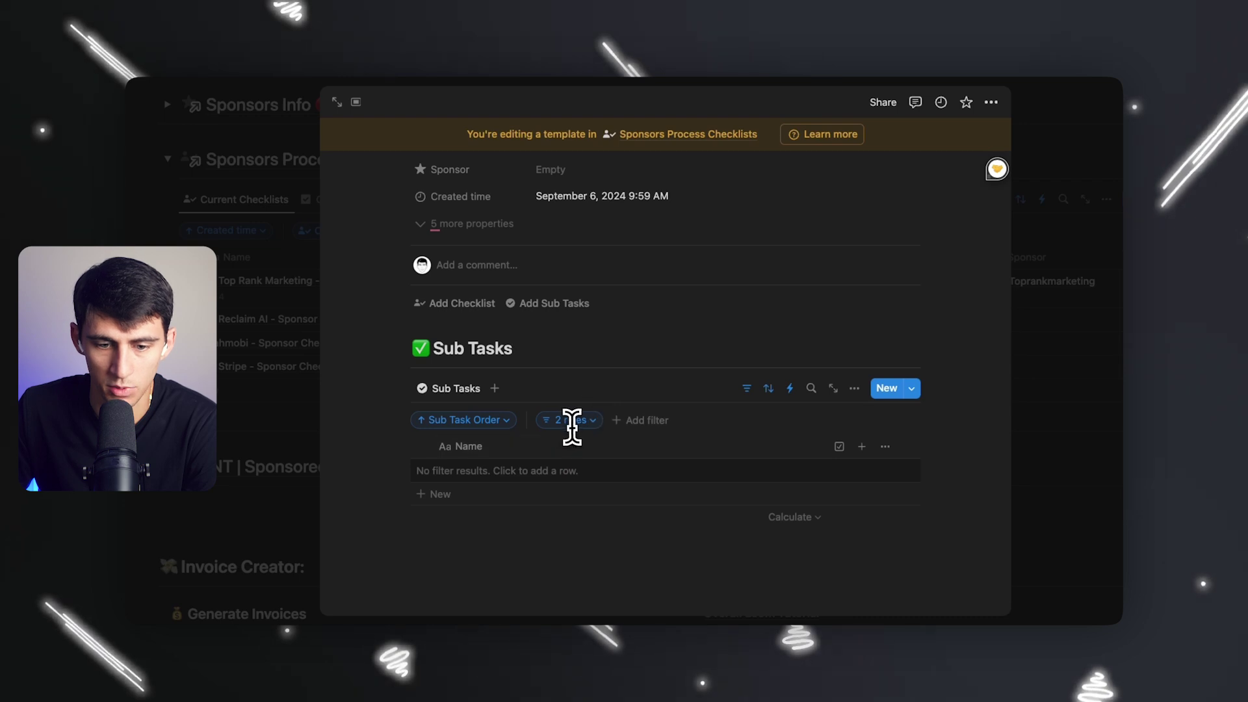
pyautogui.click(482, 372)
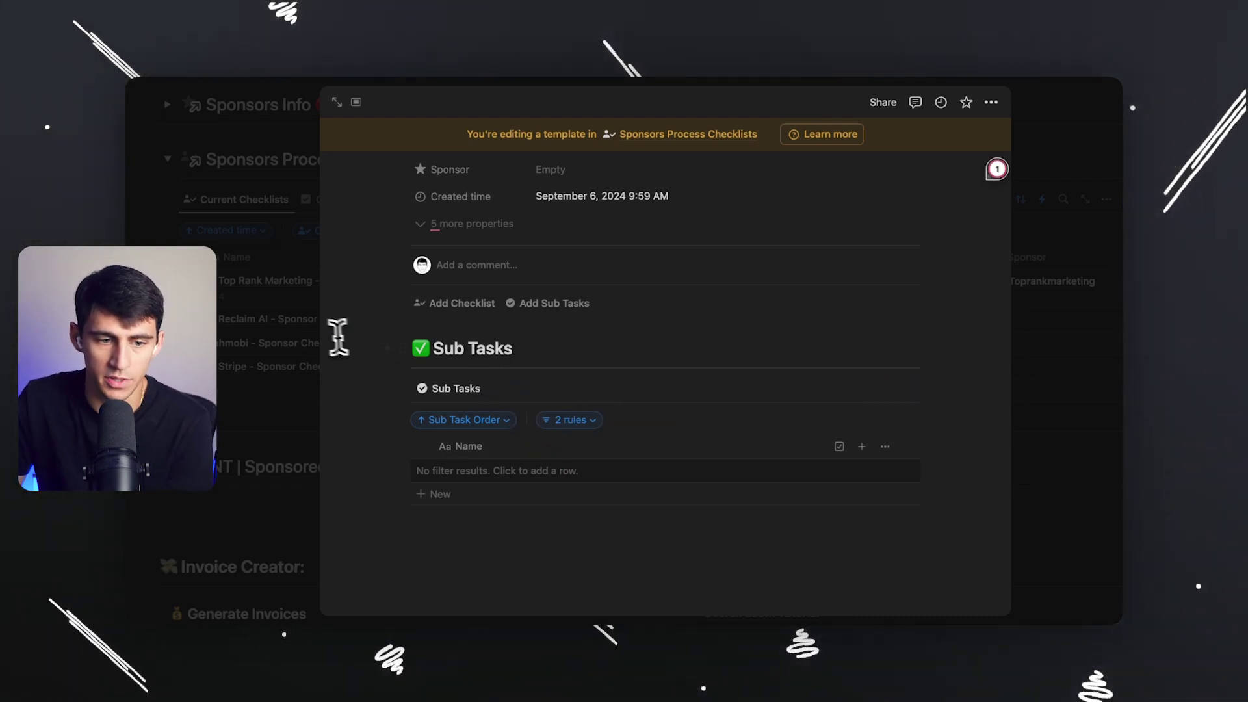
# Close the template and open Yeahmobi - Sponsor Checklist, reviewing its 14 unticked sub-tasks at 0% progress.
pyautogui.click(315, 359)
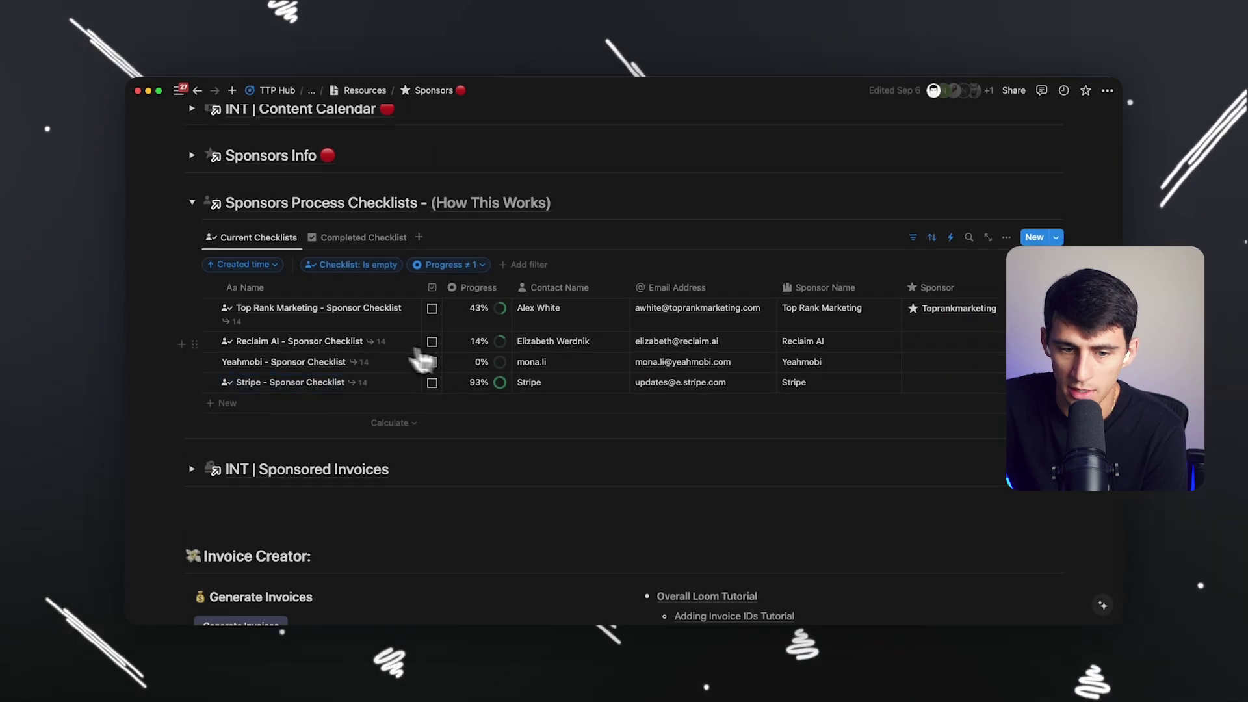
pyautogui.click(410, 358)
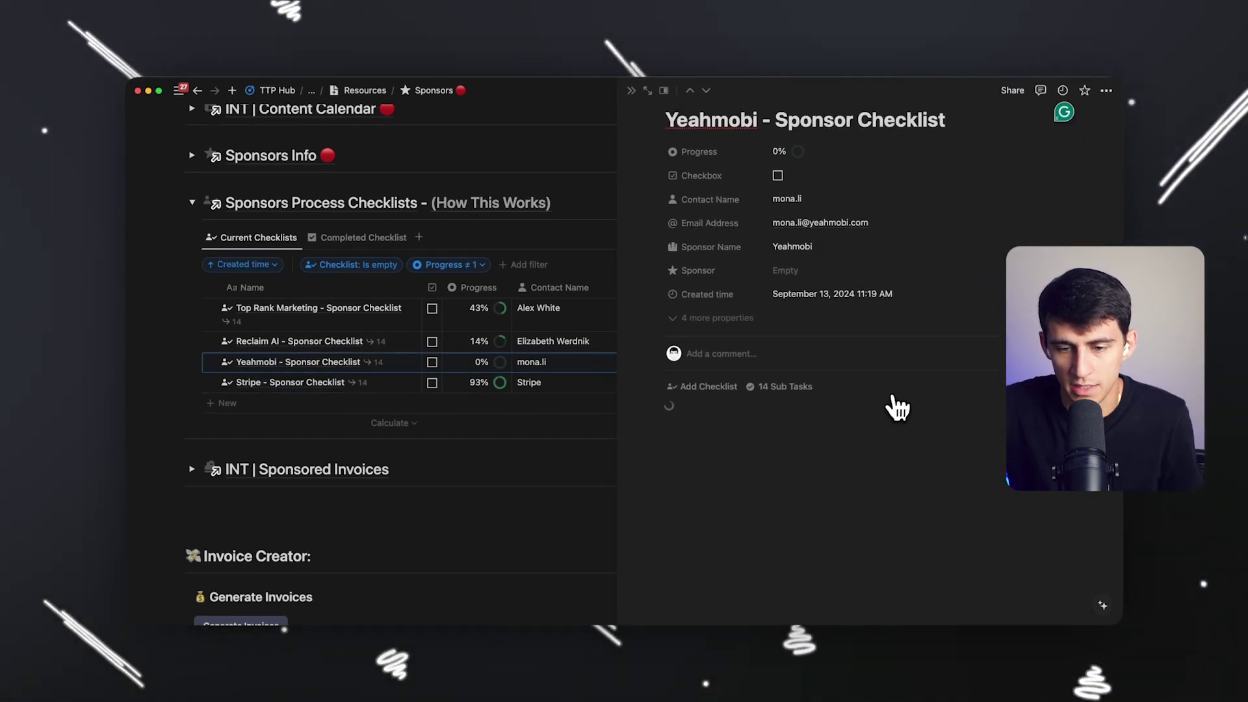
pyautogui.scroll(-5, 748, 423)
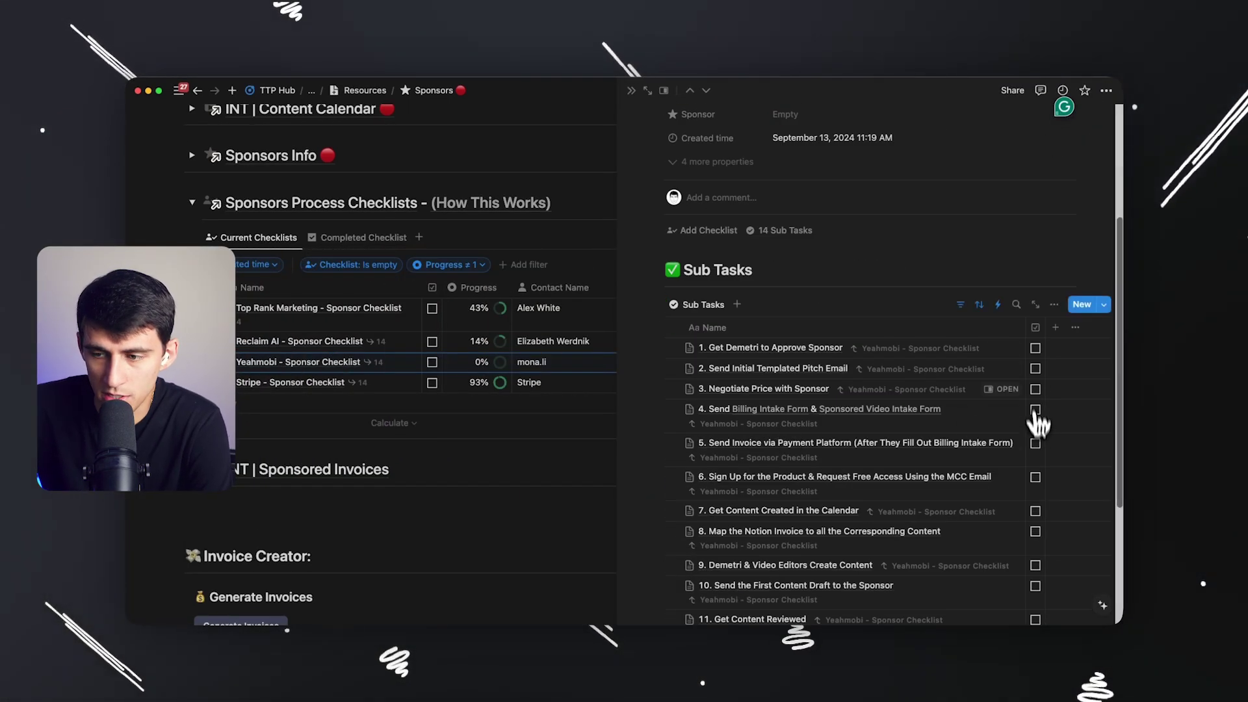
pyautogui.scroll(-5, 962, 390)
pyautogui.scroll(7, 947, 444)
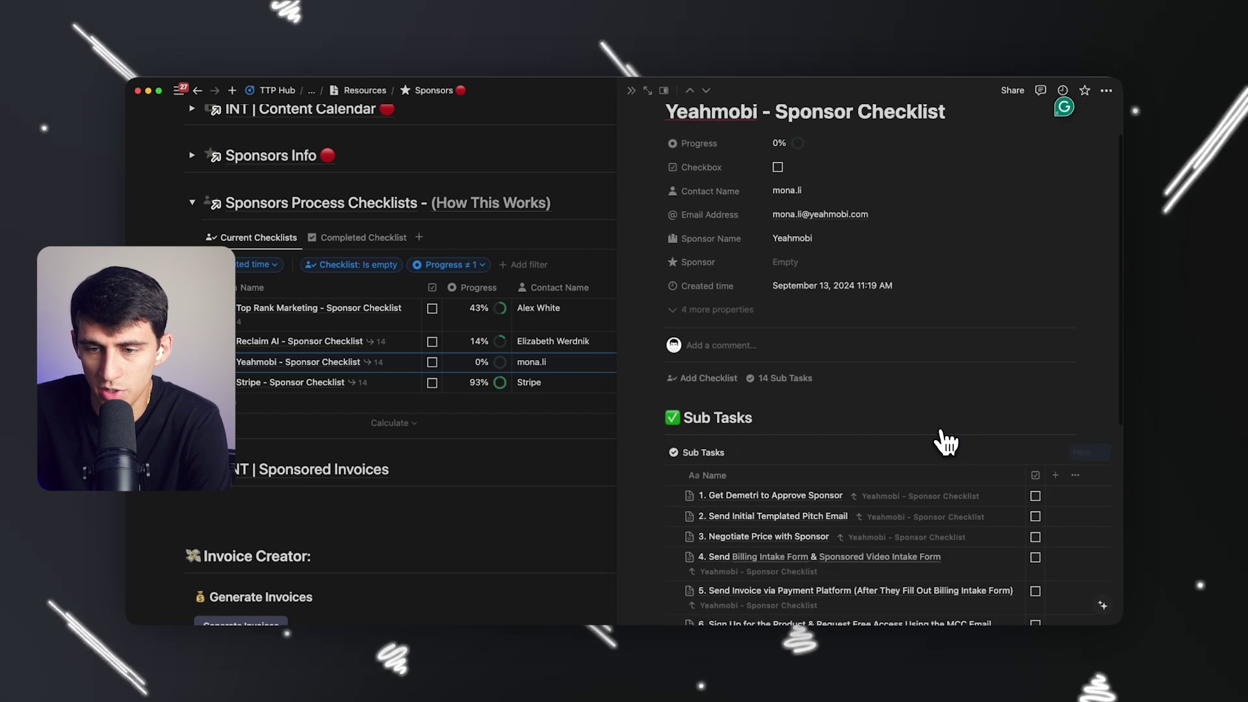
pyautogui.scroll(2, 942, 434)
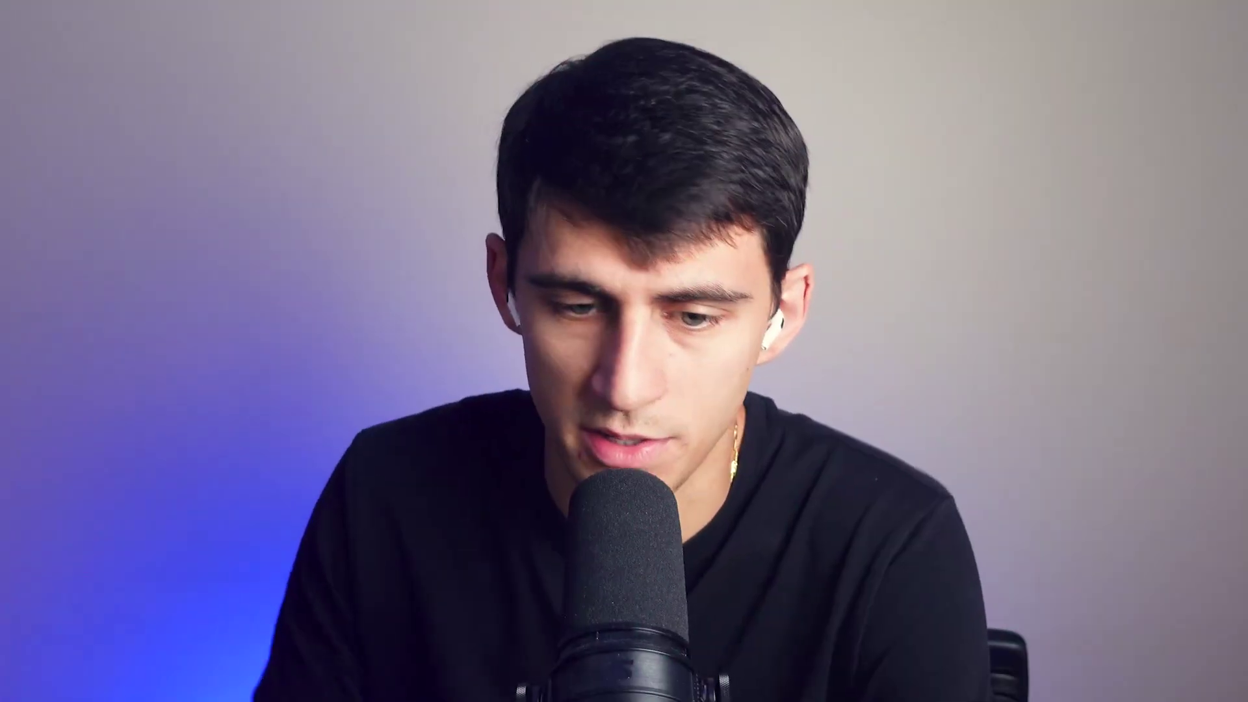